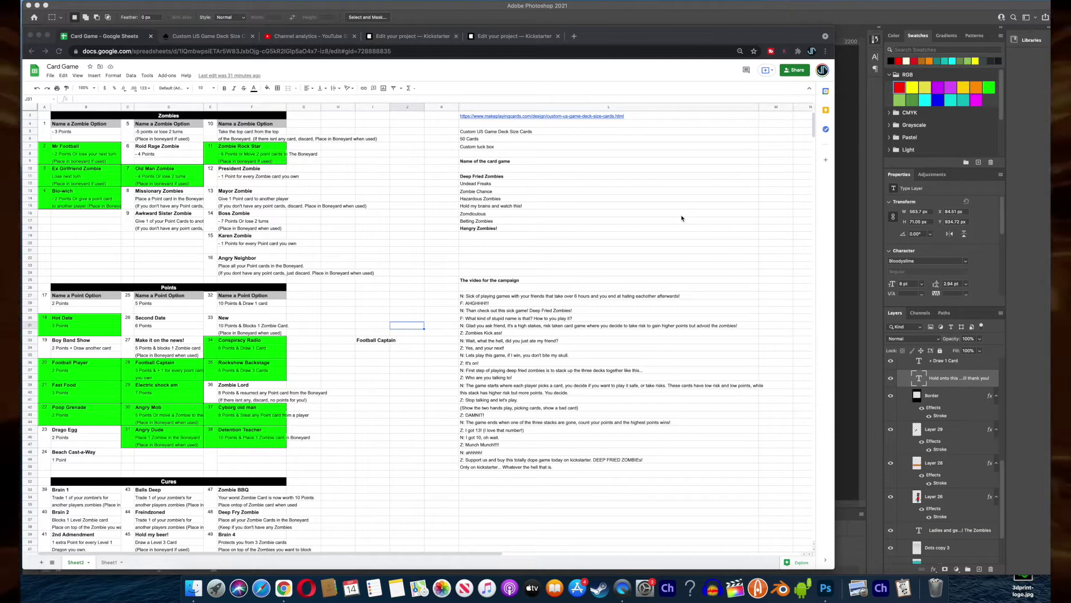
Review the Zombies, Points and Cures card lists across the Low, Med and High columns of the Card Game sheet
{"action": "scroll", "coordinate": [333, 218], "scroll_direction": "up", "scroll_amount": 2}
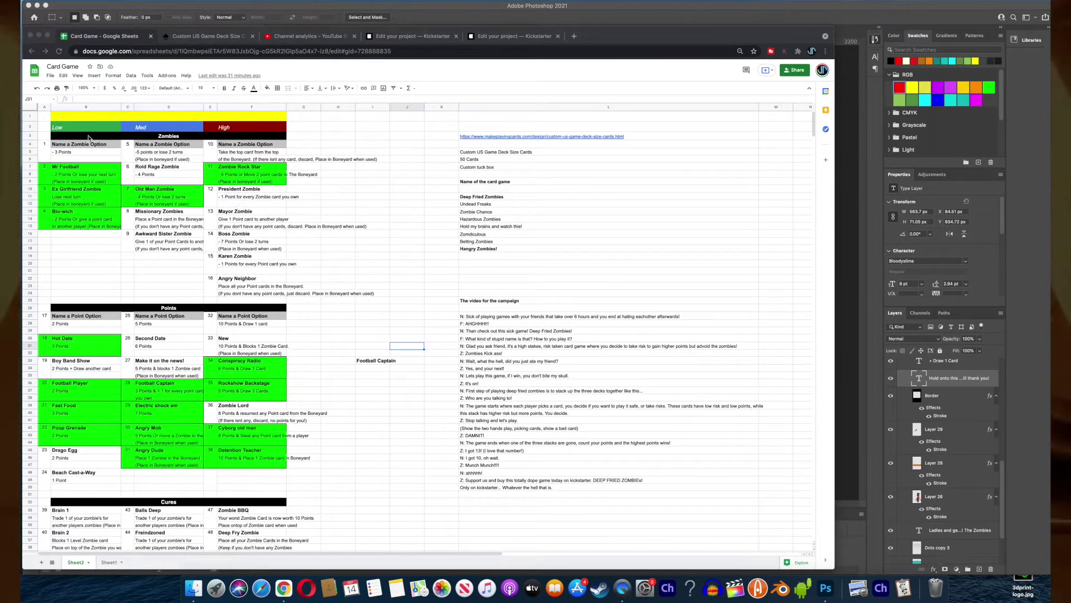
{"action": "scroll", "coordinate": [92, 138], "scroll_direction": "down", "scroll_amount": 3}
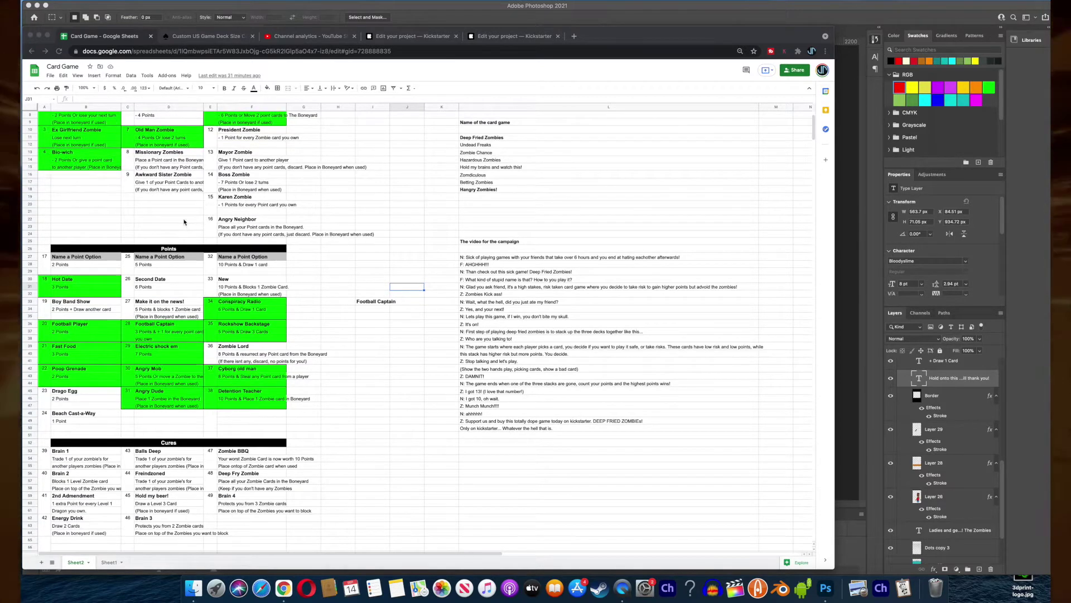
{"action": "scroll", "coordinate": [184, 222], "scroll_direction": "up", "scroll_amount": 3}
{"action": "left_click", "coordinate": [78, 196]}
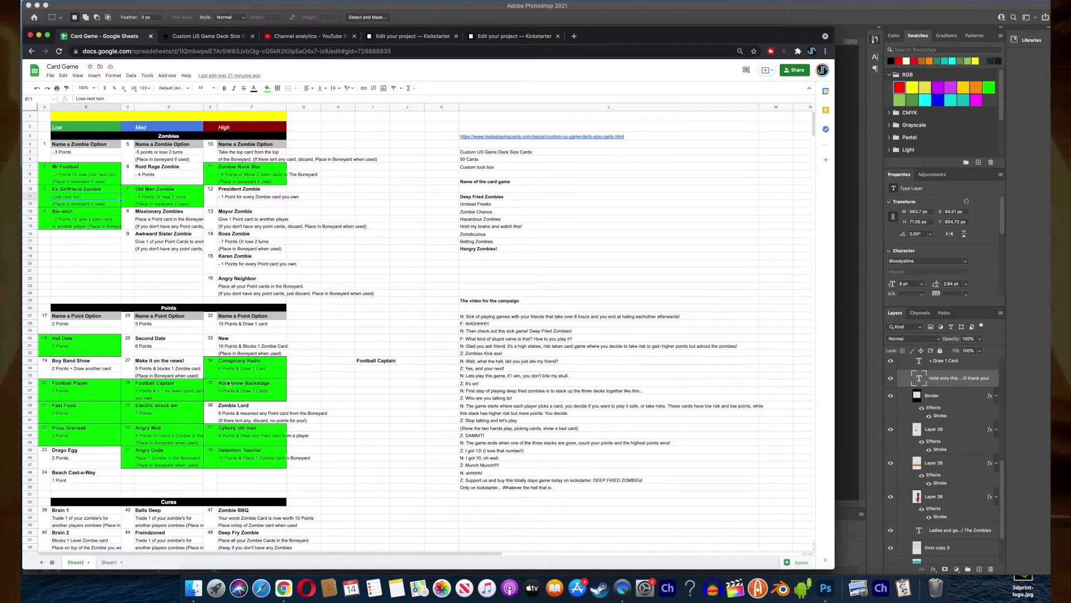
{"action": "scroll", "coordinate": [229, 383], "scroll_direction": "down", "scroll_amount": 3}
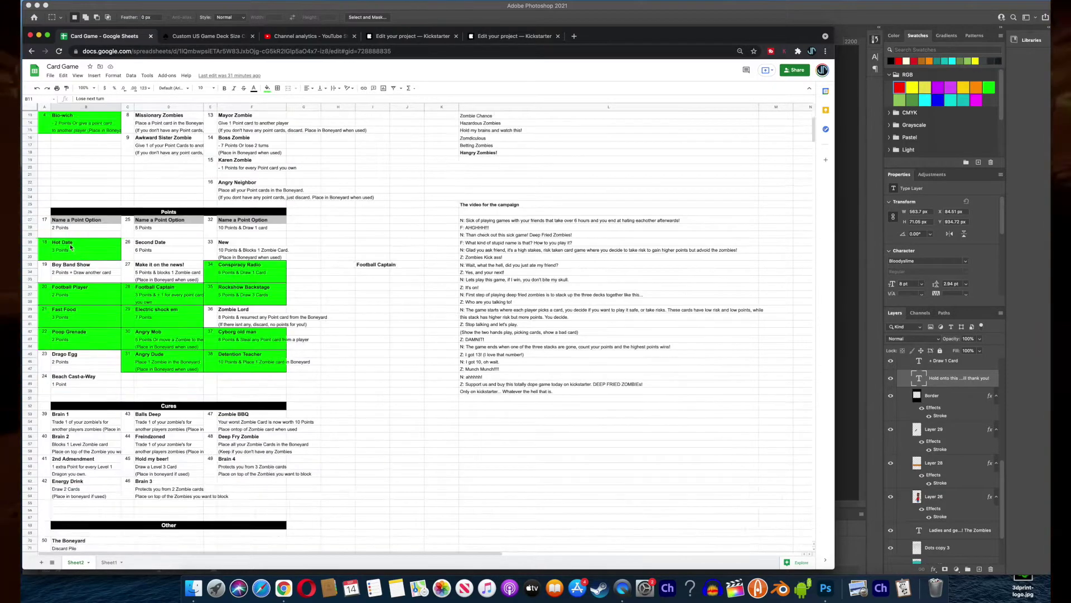
{"action": "scroll", "coordinate": [49, 176], "scroll_direction": "up", "scroll_amount": 3}
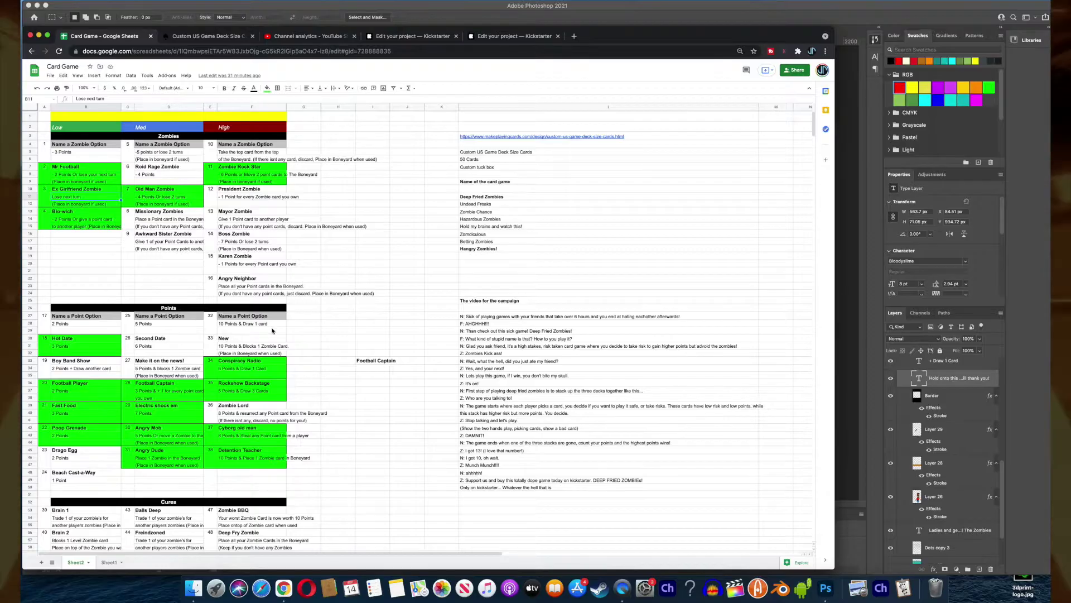
Look over the list of candidate card game names, including Deep Fried Zombies and Hangry Zombies!
{"action": "left_click", "coordinate": [473, 196]}
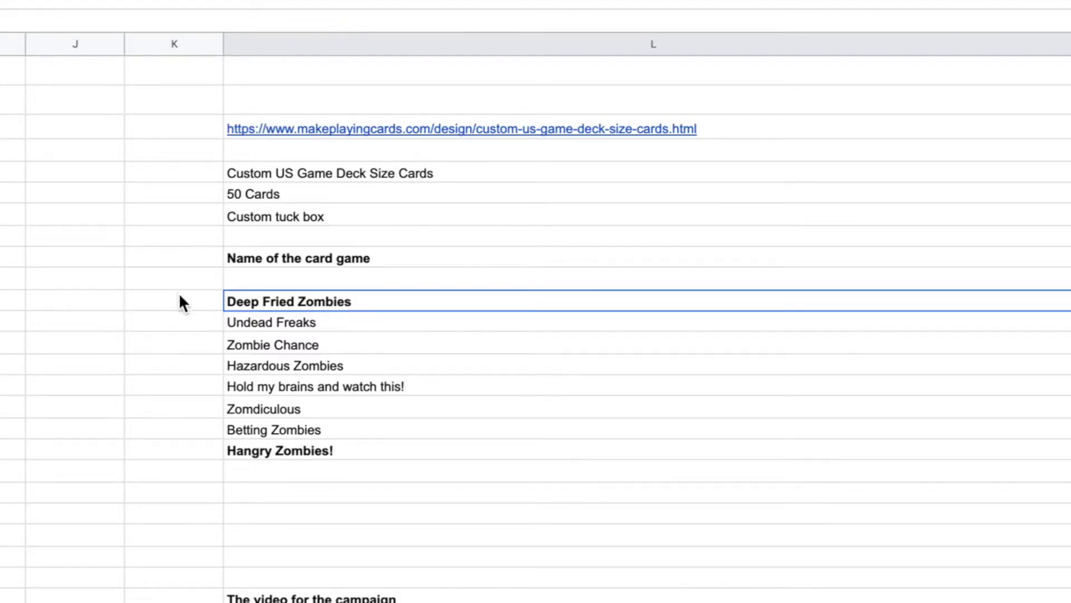
{"action": "left_click", "coordinate": [296, 452]}
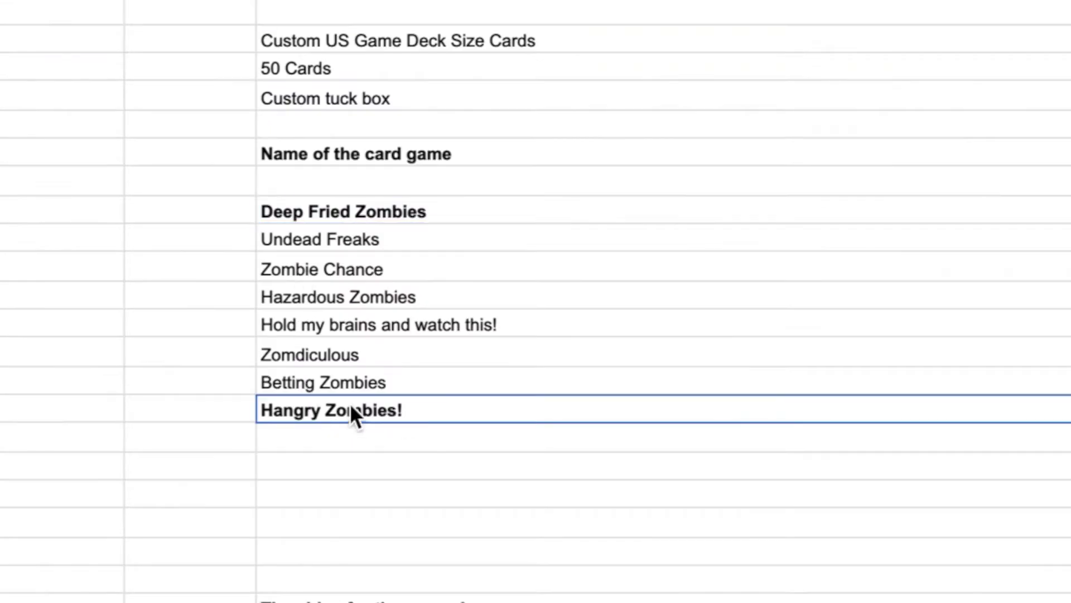
{"action": "left_click", "coordinate": [172, 406]}
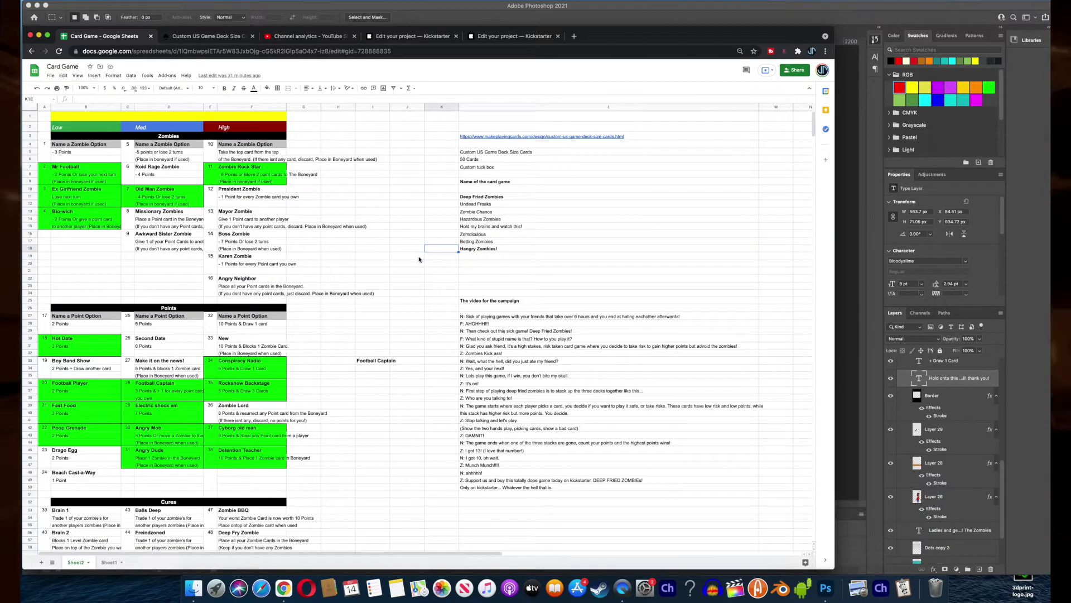
{"action": "scroll", "coordinate": [419, 259], "scroll_direction": "down", "scroll_amount": 10}
{"action": "scroll", "coordinate": [469, 218], "scroll_direction": "up", "scroll_amount": 10}
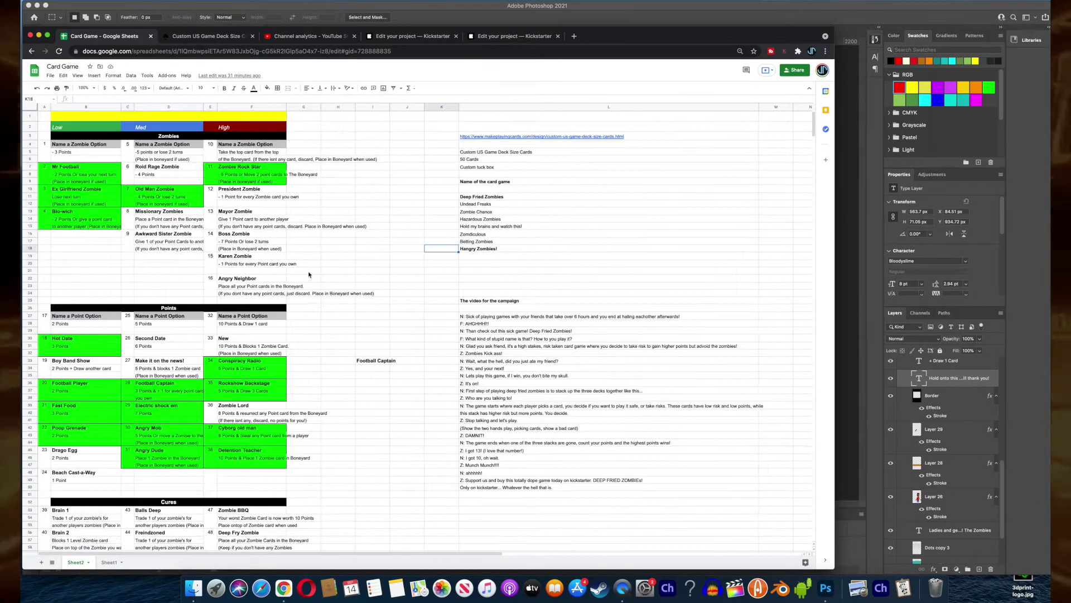
On the linked Custom US Game Deck Size Cards page, choose a deck of up to 50 cards with Custom tuck box packaging
{"action": "left_click", "coordinate": [512, 137]}
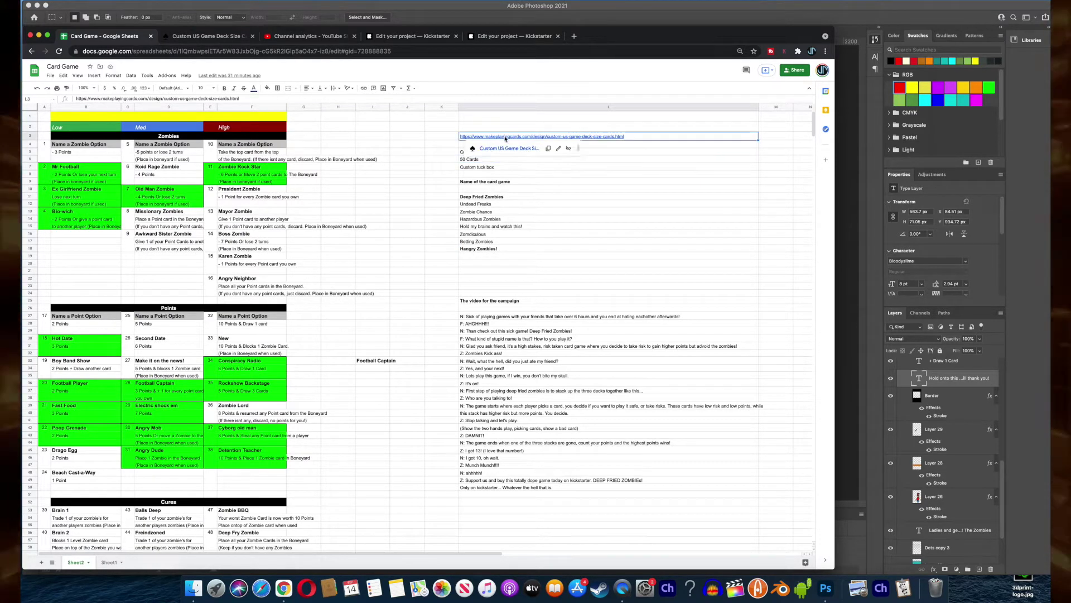
{"action": "left_click", "coordinate": [509, 148]}
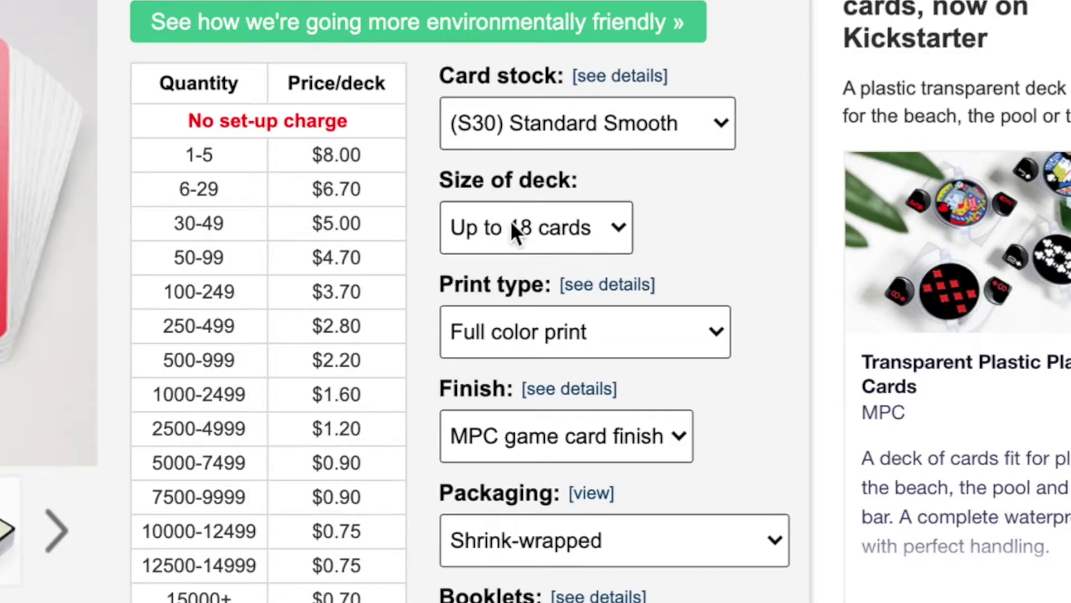
{"action": "left_click", "coordinate": [548, 234]}
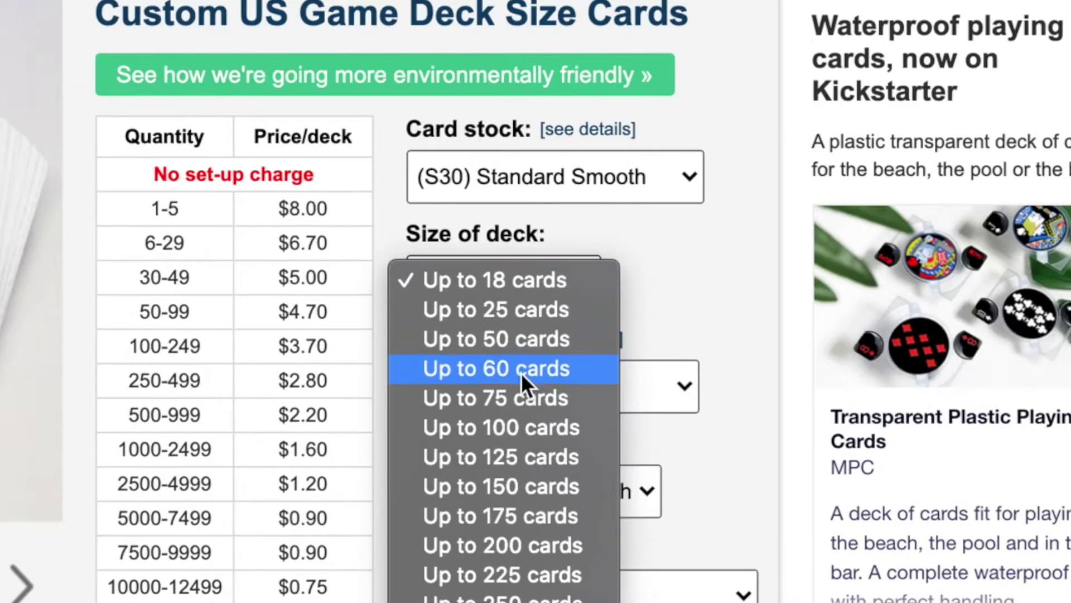
{"action": "left_click", "coordinate": [513, 339]}
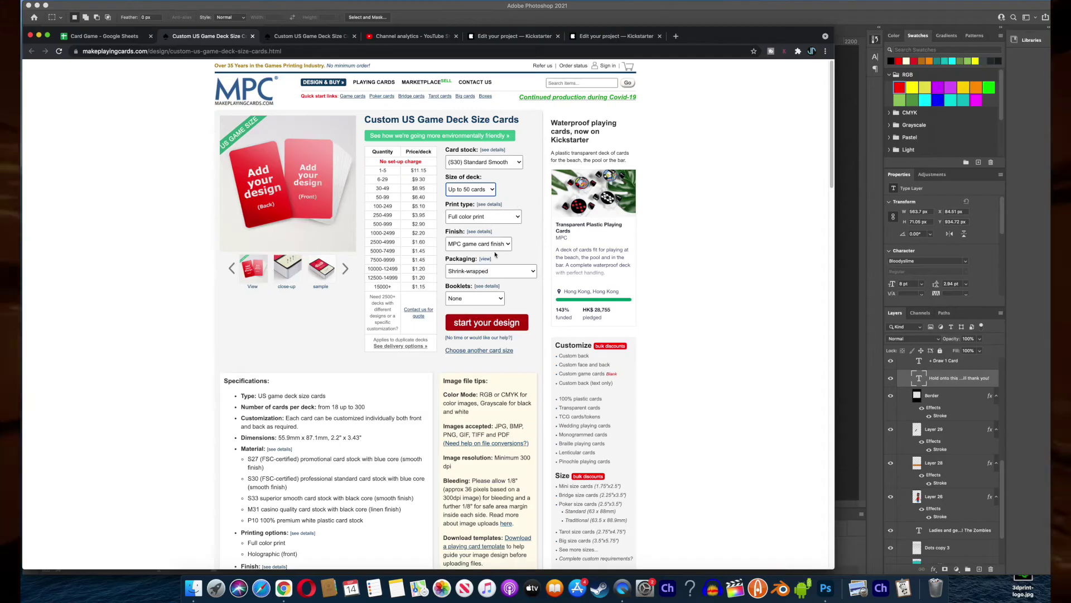
{"action": "left_click", "coordinate": [472, 271]}
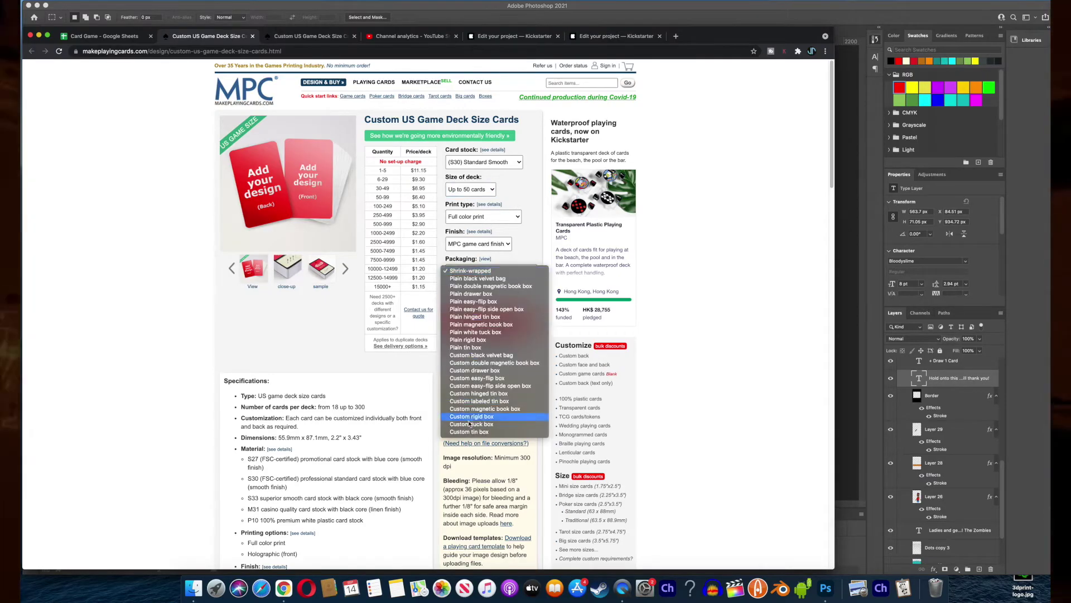
{"action": "left_click", "coordinate": [491, 424]}
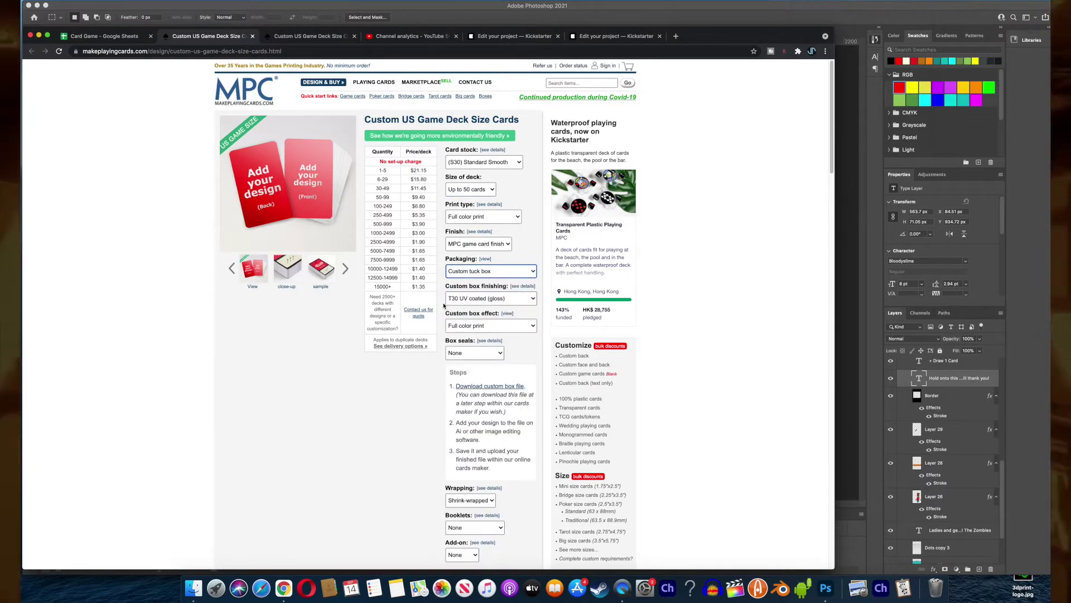
Examine the rest of the deck product page, including packaging options, related accessories and MarketPlace items
{"action": "scroll", "coordinate": [435, 335], "scroll_direction": "down", "scroll_amount": 5}
{"action": "scroll", "coordinate": [435, 336], "scroll_direction": "down", "scroll_amount": 12}
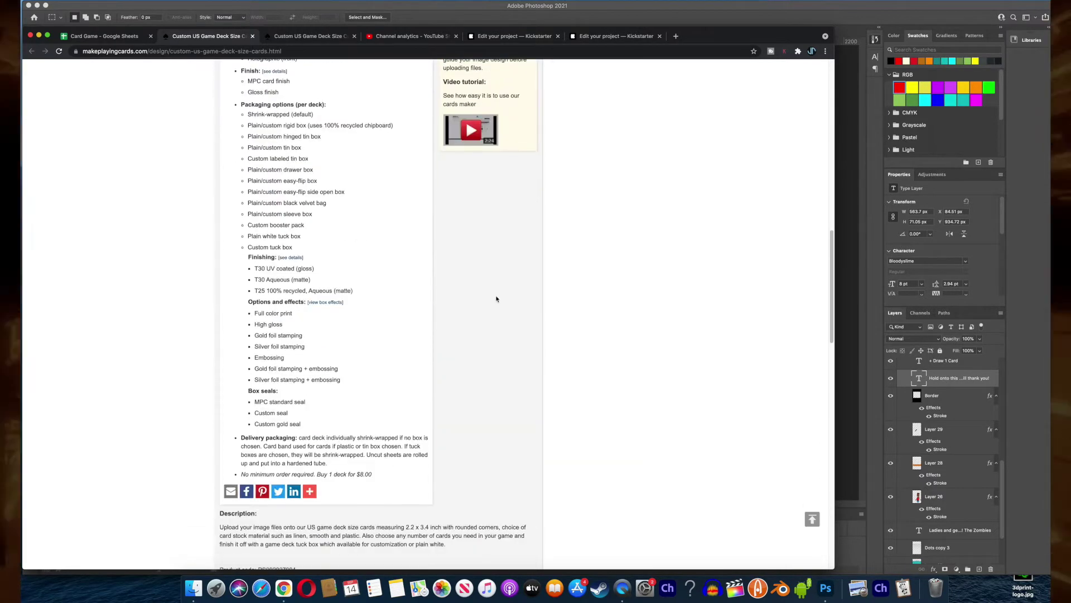
{"action": "scroll", "coordinate": [468, 283], "scroll_direction": "down", "scroll_amount": 8}
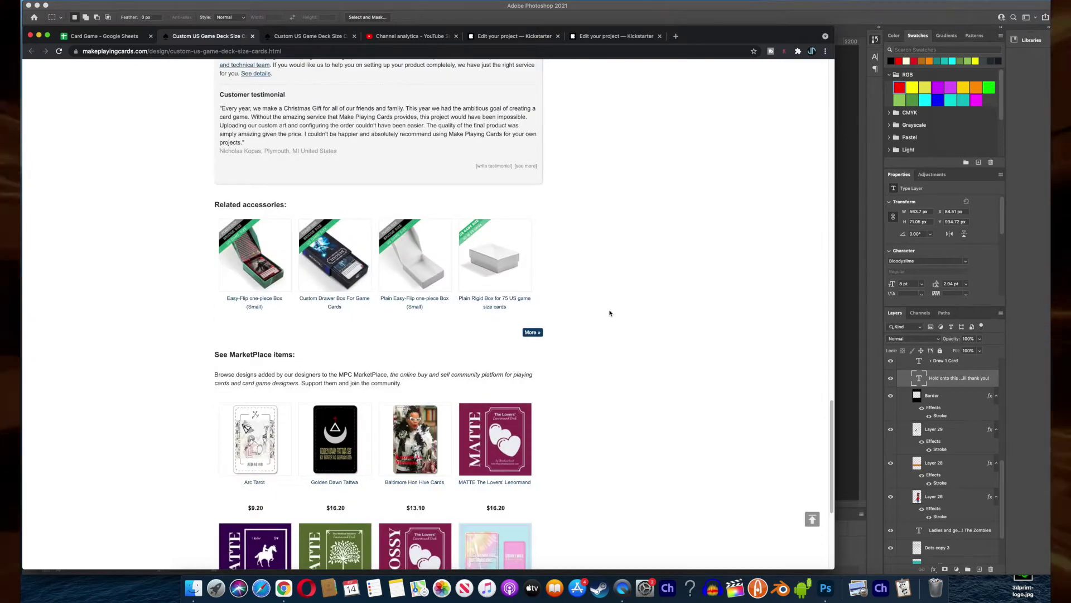
{"action": "scroll", "coordinate": [609, 309], "scroll_direction": "down", "scroll_amount": 5}
{"action": "scroll", "coordinate": [607, 311], "scroll_direction": "up", "scroll_amount": 20}
{"action": "scroll", "coordinate": [607, 311], "scroll_direction": "up", "scroll_amount": 15}
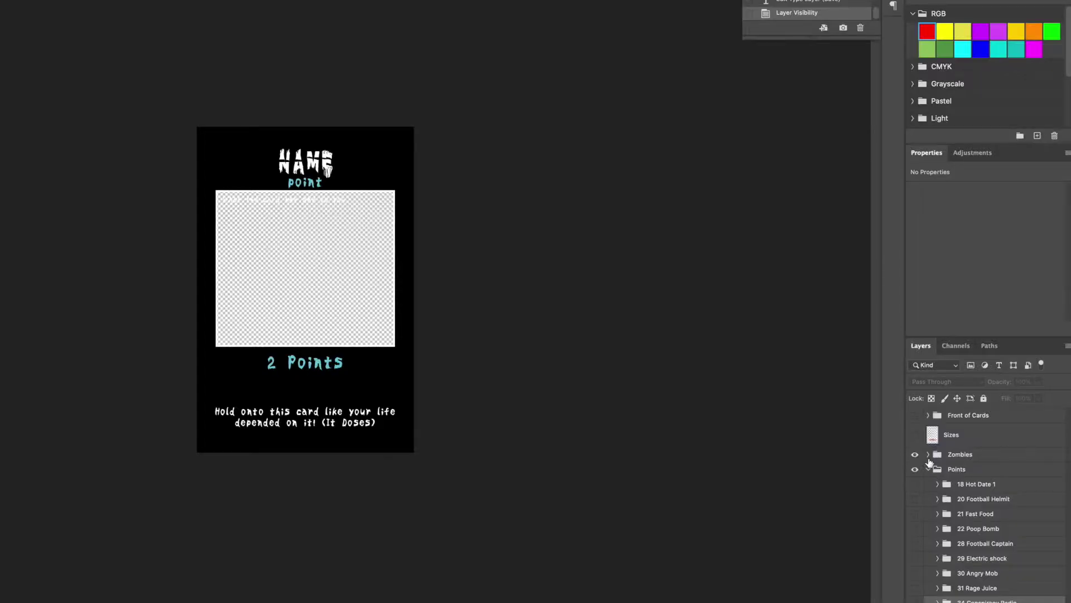
In the Photoshop card file, expand the Zombies group and preview the 2 Football Kicker and 3 Exgirlfriend Zombie cards one at a time
{"action": "left_click", "coordinate": [928, 455]}
{"action": "left_click", "coordinate": [915, 469]}
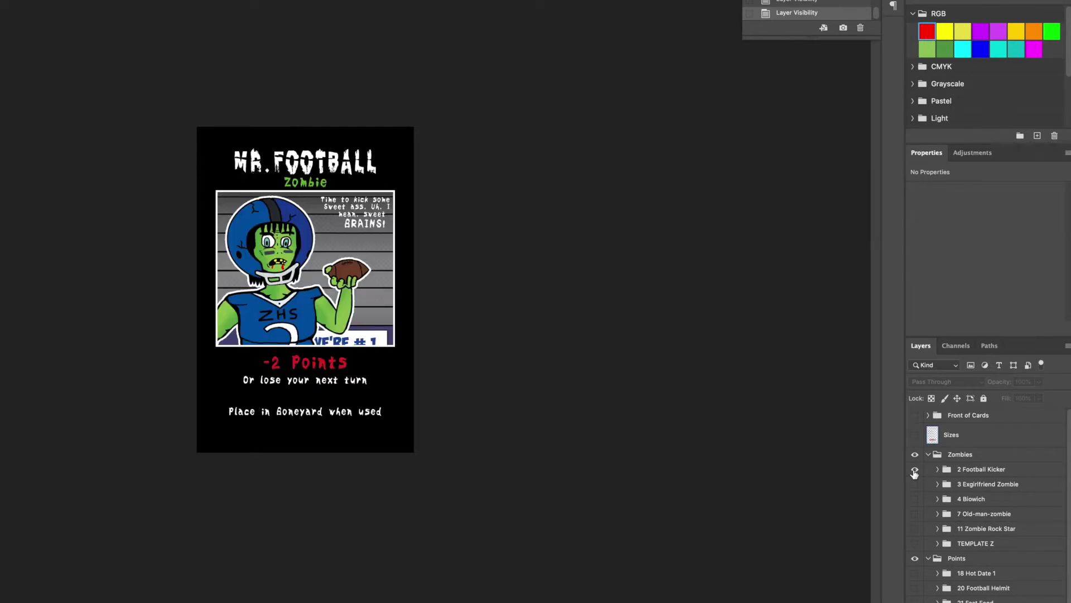
{"action": "left_click", "coordinate": [915, 470]}
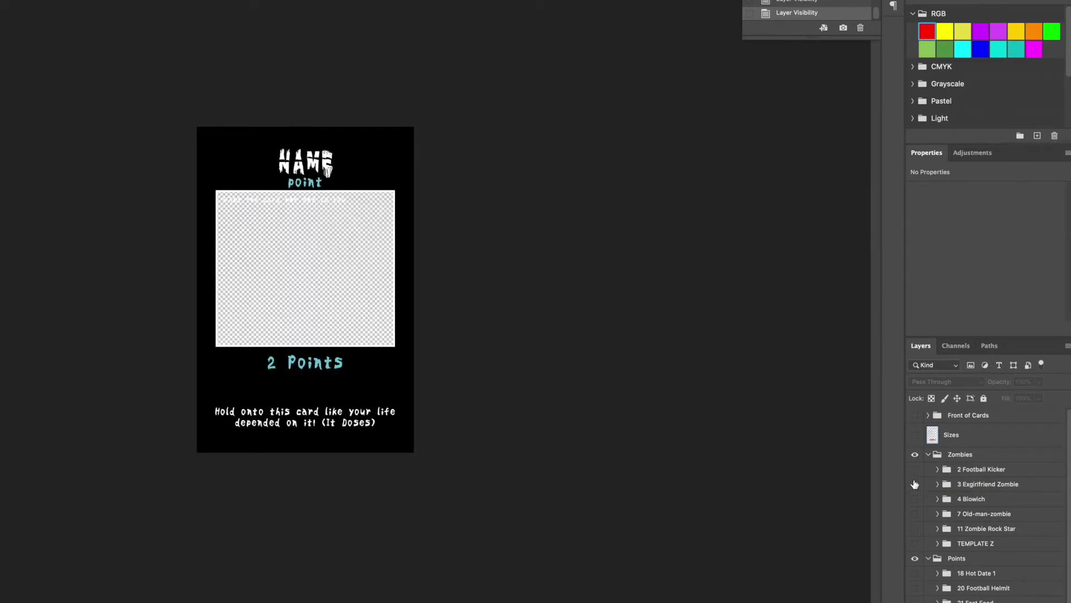
{"action": "left_click", "coordinate": [915, 485]}
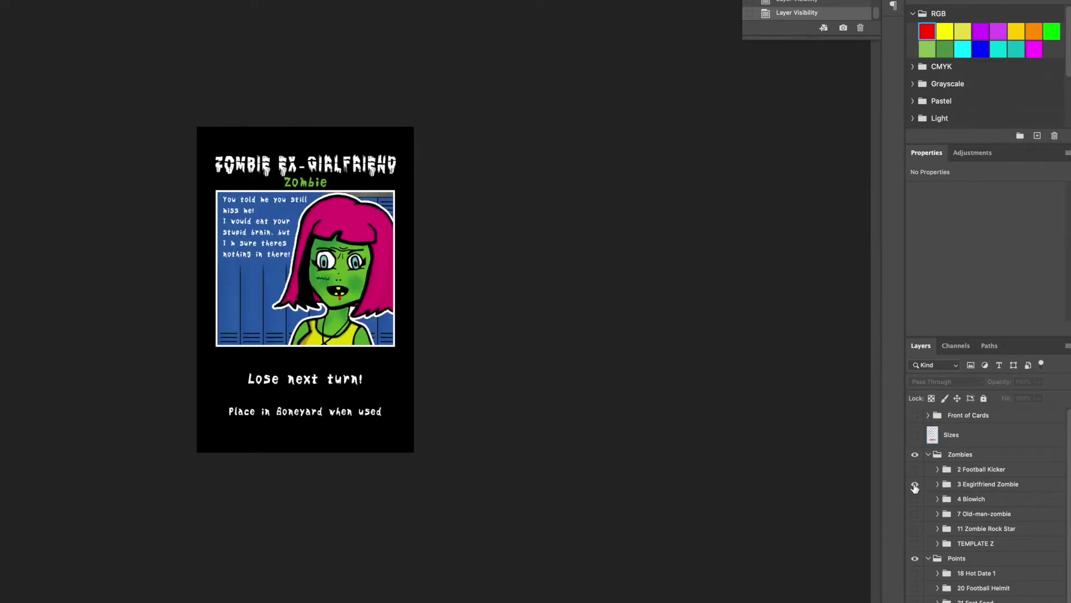
{"action": "left_click", "coordinate": [914, 485]}
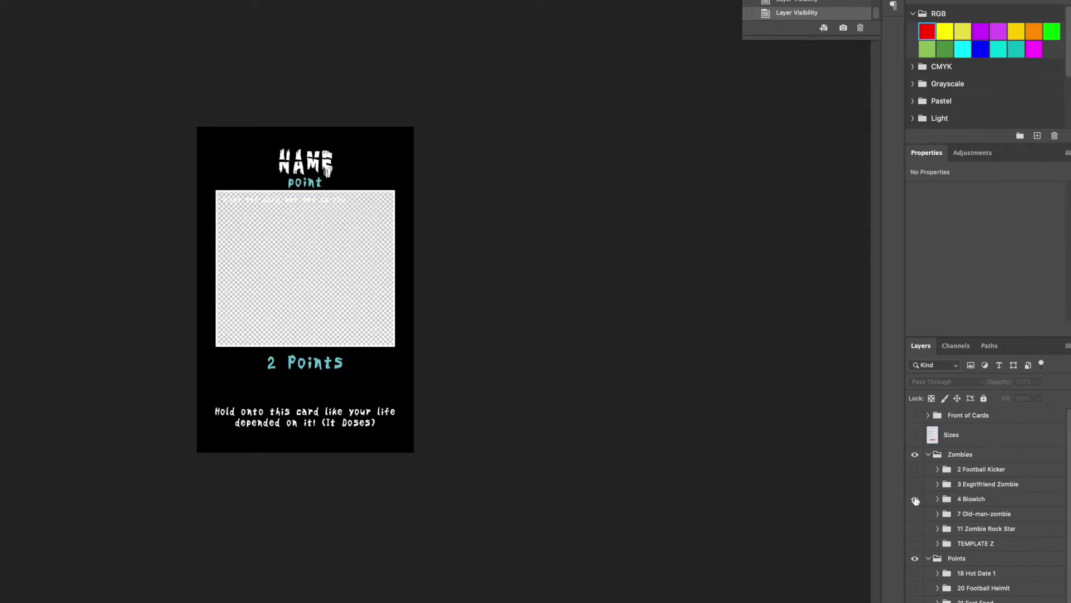
Preview the 4 Biowich and 7 Old-man-zombie cards individually, hiding each after viewing
{"action": "left_click", "coordinate": [915, 499]}
{"action": "left_click", "coordinate": [915, 502]}
{"action": "left_click", "coordinate": [915, 499]}
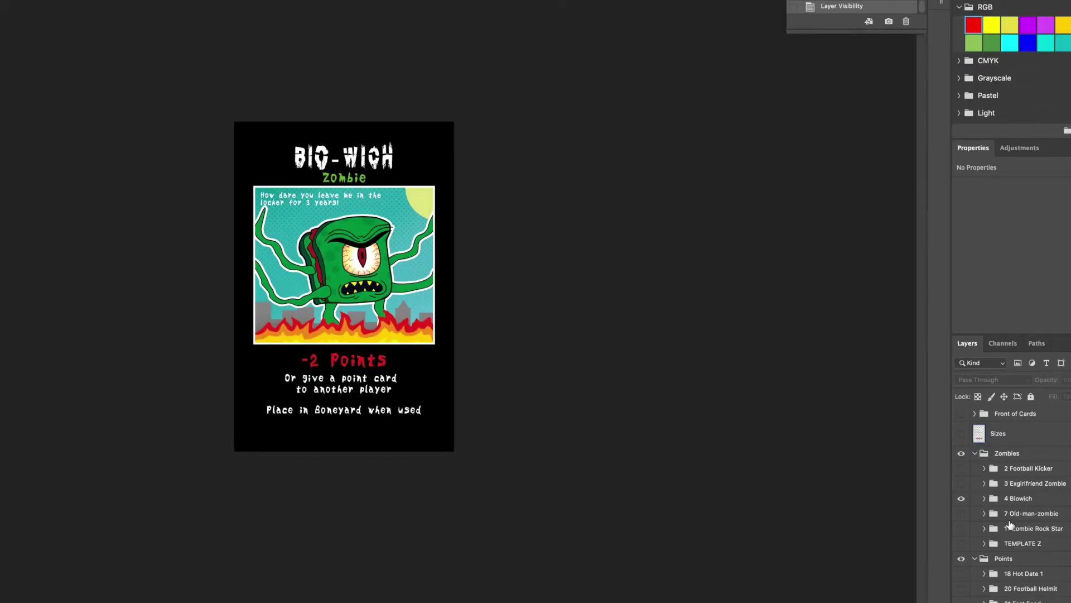
{"action": "left_click", "coordinate": [961, 498]}
{"action": "left_click", "coordinate": [960, 513]}
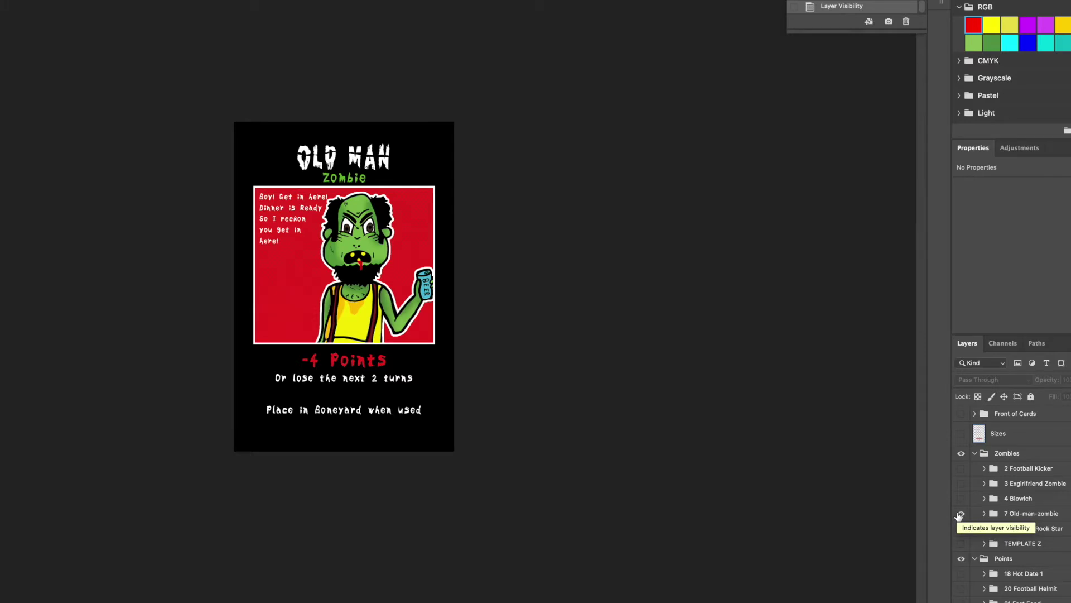
{"action": "left_click", "coordinate": [961, 513]}
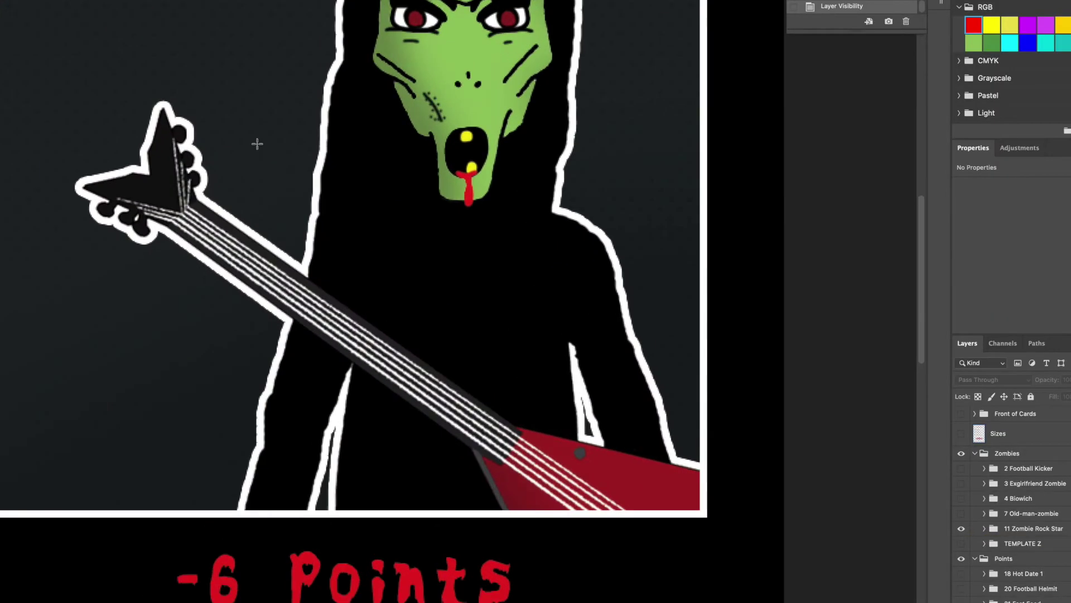
Inspect the Zombie Rock Star card's artwork and text up close, hide it, and collapse the Zombies group
{"action": "scroll", "coordinate": [344, 282], "scroll_direction": "up", "scroll_amount": 4}
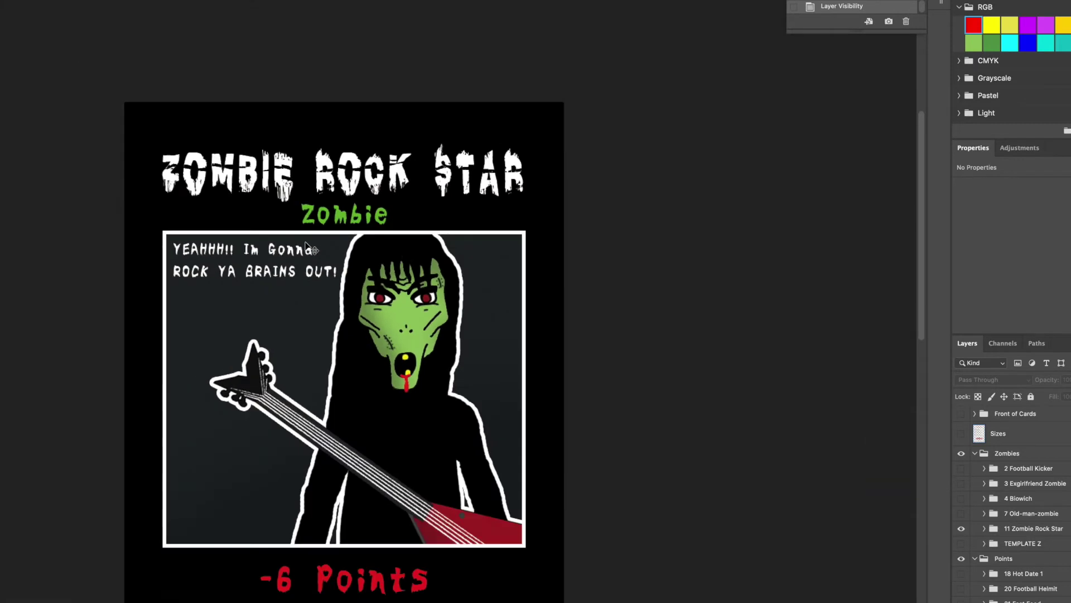
{"action": "scroll", "coordinate": [306, 242], "scroll_direction": "up", "scroll_amount": 2}
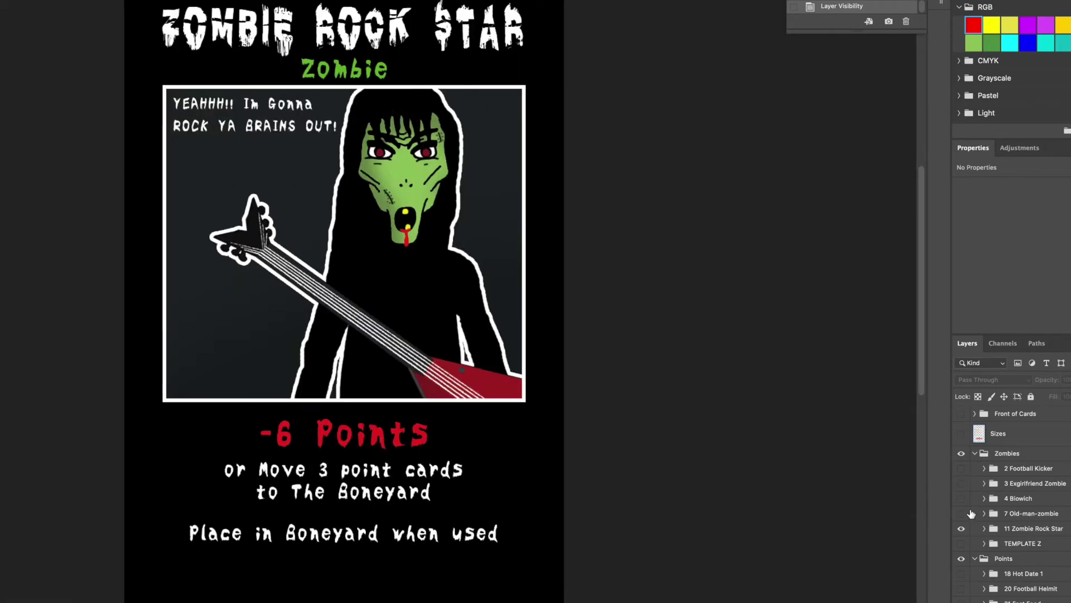
{"action": "left_click", "coordinate": [963, 530]}
{"action": "left_click", "coordinate": [975, 454]}
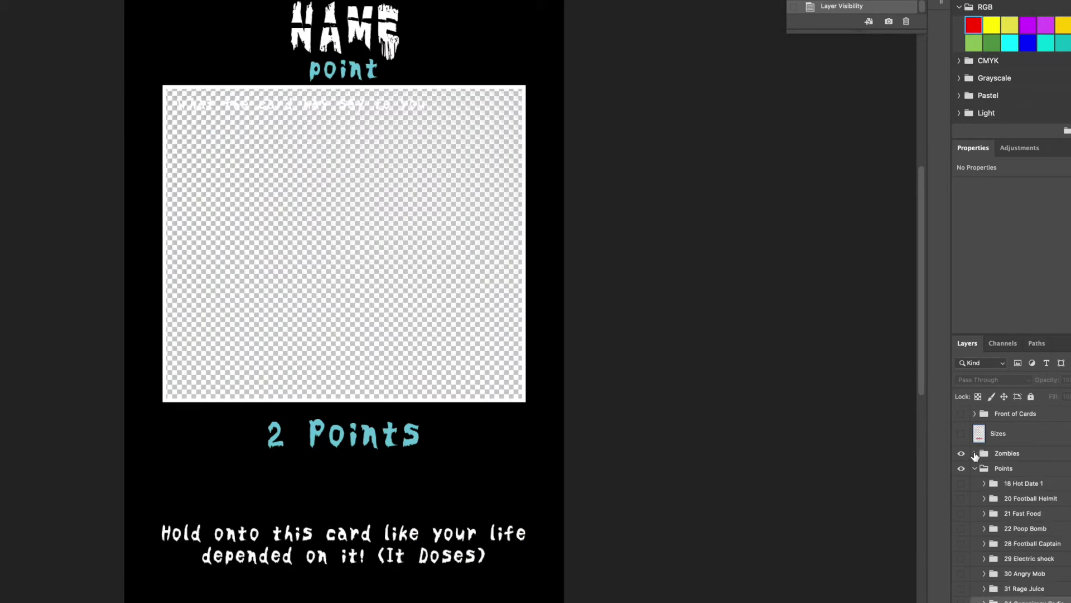
Preview the 18 Hot Date 1, 20 Football Helmit and 21 Fast Food point cards one at a time
{"action": "left_click", "coordinate": [961, 483]}
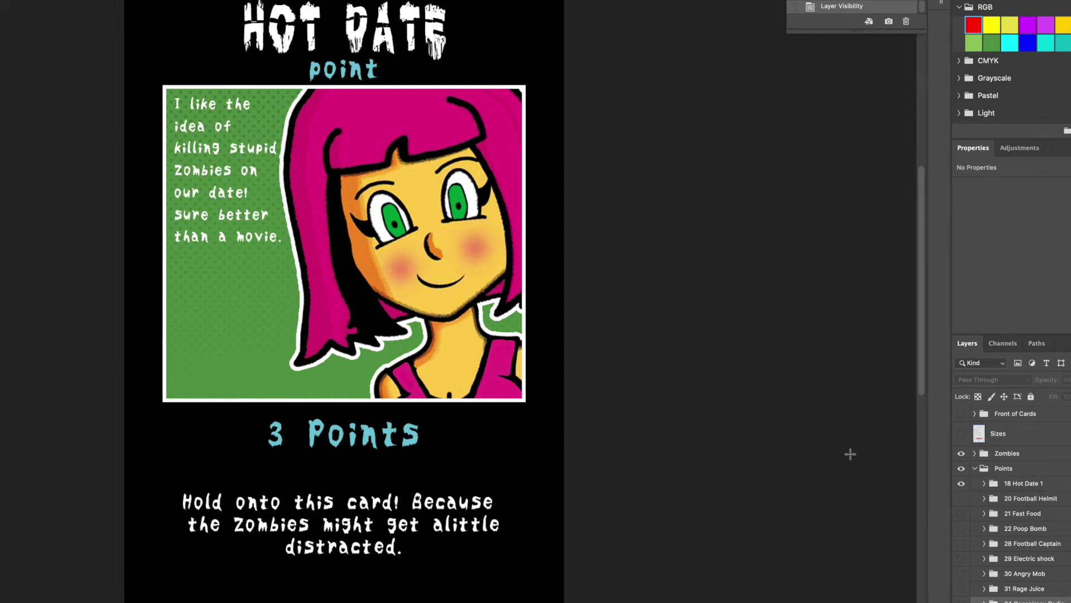
{"action": "left_click", "coordinate": [962, 484]}
{"action": "left_click", "coordinate": [961, 498]}
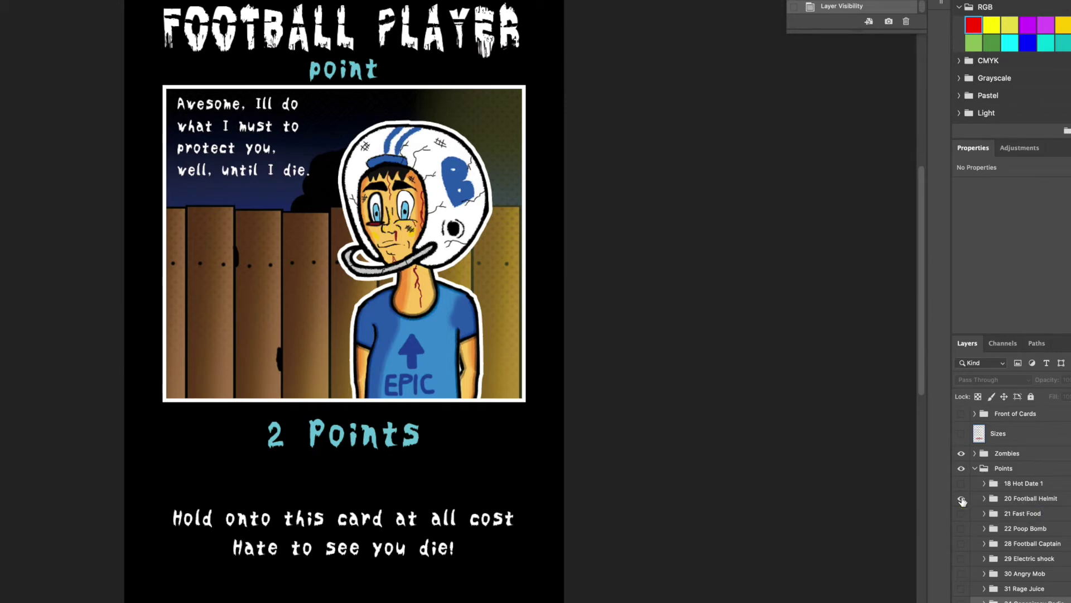
{"action": "left_click", "coordinate": [962, 498]}
{"action": "left_click", "coordinate": [961, 514]}
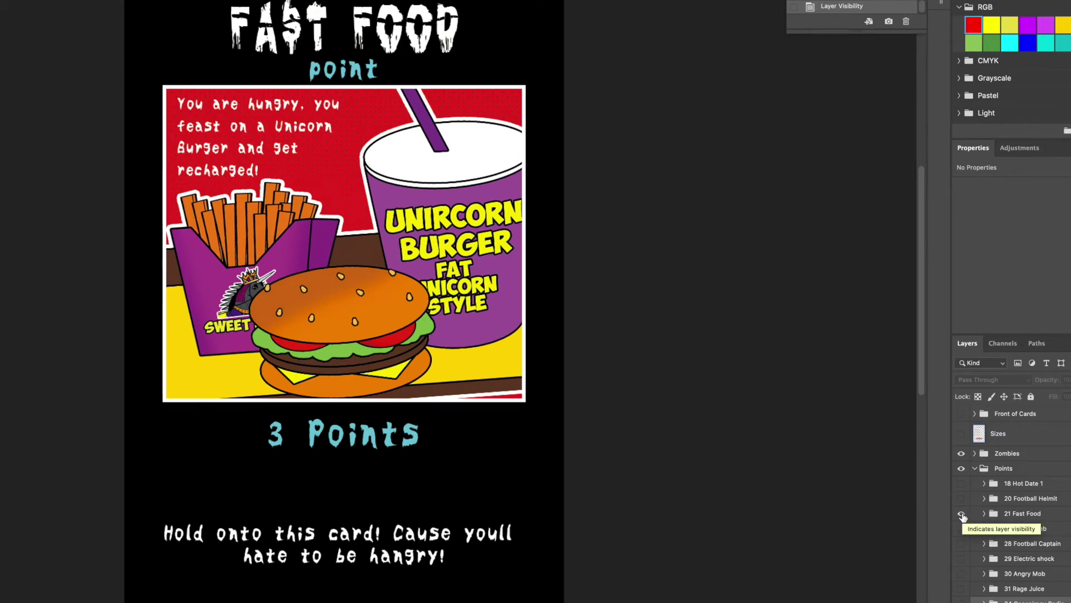
{"action": "left_click", "coordinate": [961, 514]}
Preview the 28 Football Captain, 30 Angry Mob and 31 Rage Juice point cards individually, and leave the Conspiracy Radio card showing
{"action": "left_click", "coordinate": [961, 544]}
{"action": "left_click", "coordinate": [962, 544]}
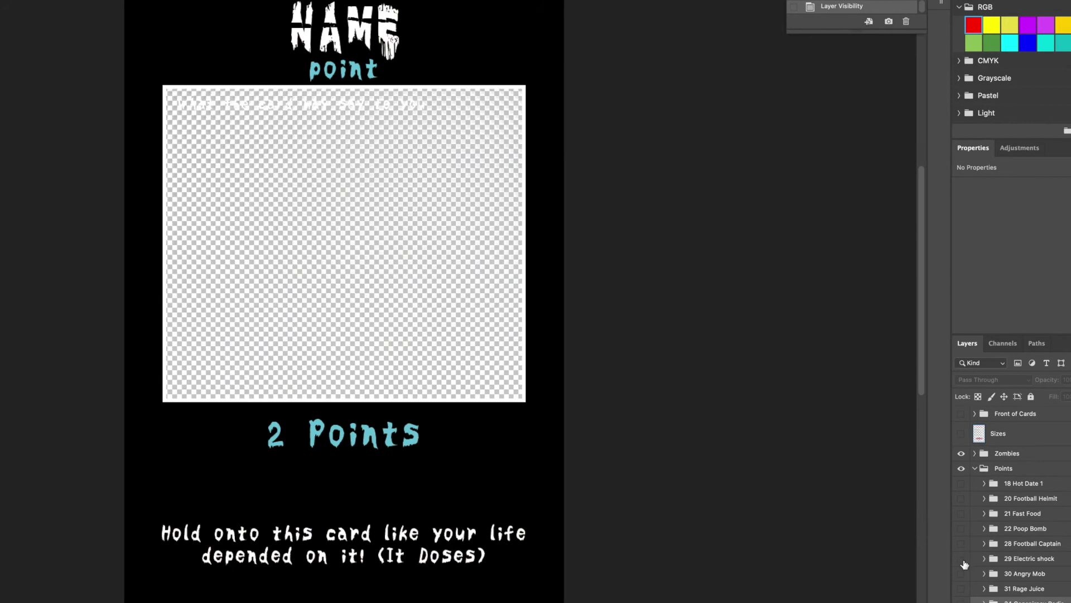
{"action": "left_click", "coordinate": [961, 573]}
{"action": "left_click", "coordinate": [962, 573]}
{"action": "left_click", "coordinate": [961, 588]}
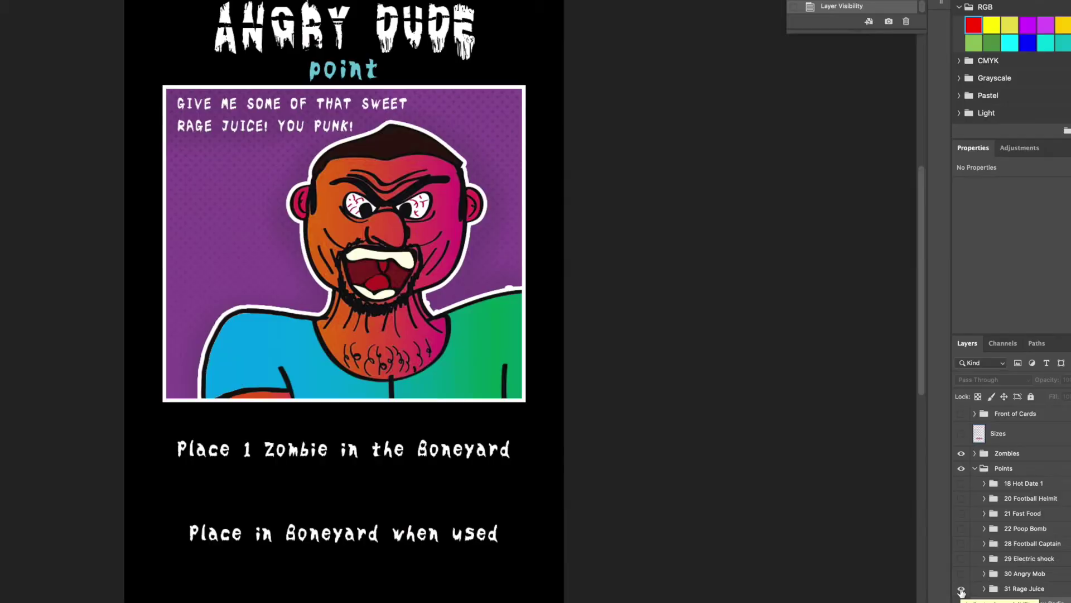
{"action": "left_click", "coordinate": [961, 588]}
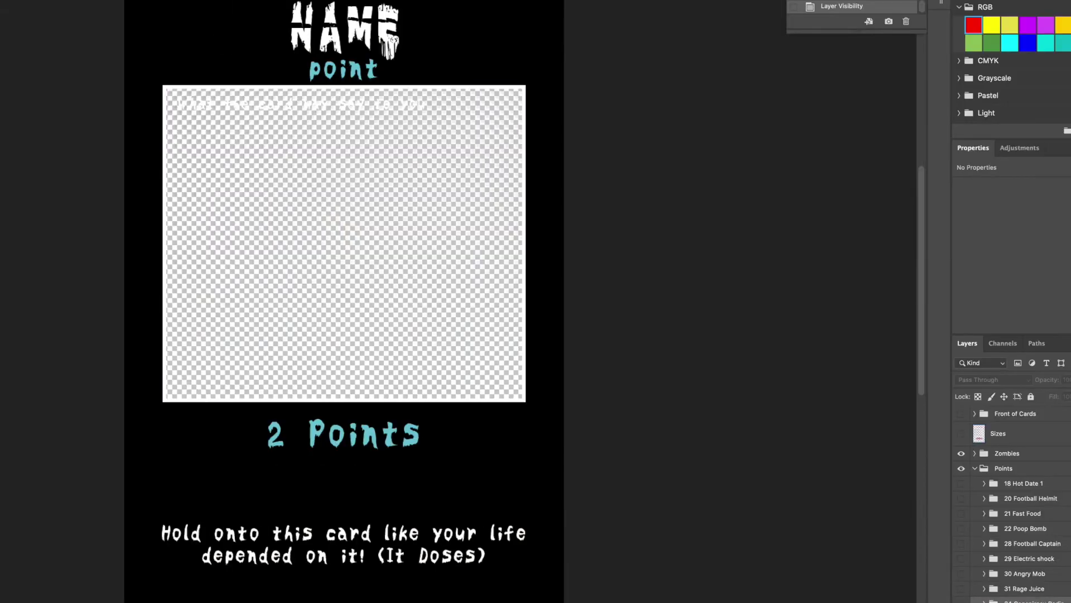
{"action": "left_click", "coordinate": [961, 602]}
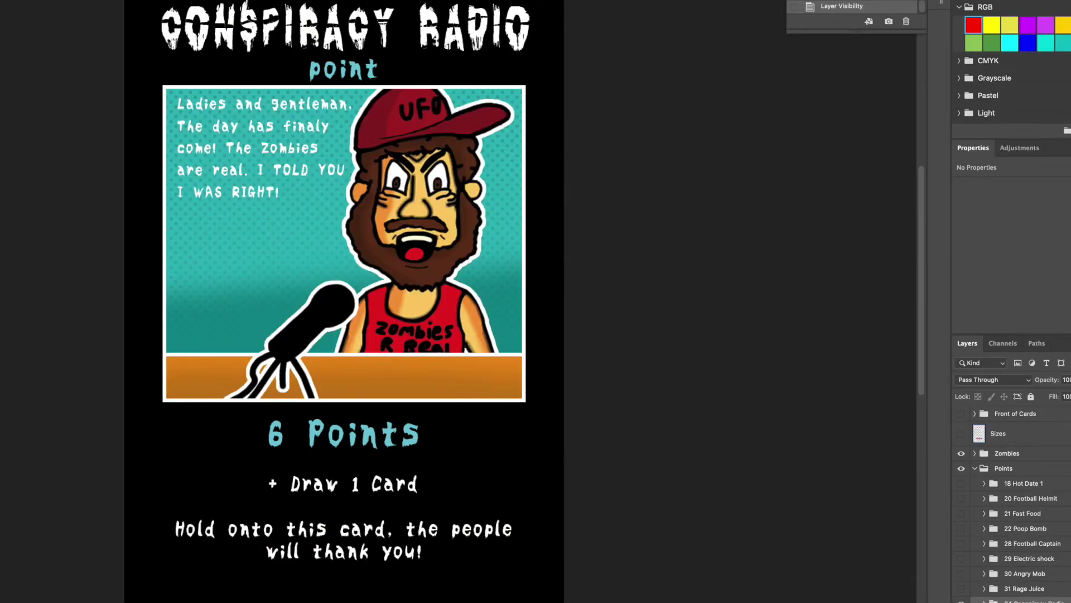
Hide the Conspiracy Radio card, and preview the Unicorn War Lord and Cyborg Old Man point cards one at a time
{"action": "left_click", "coordinate": [961, 602]}
{"action": "left_click", "coordinate": [961, 602]}
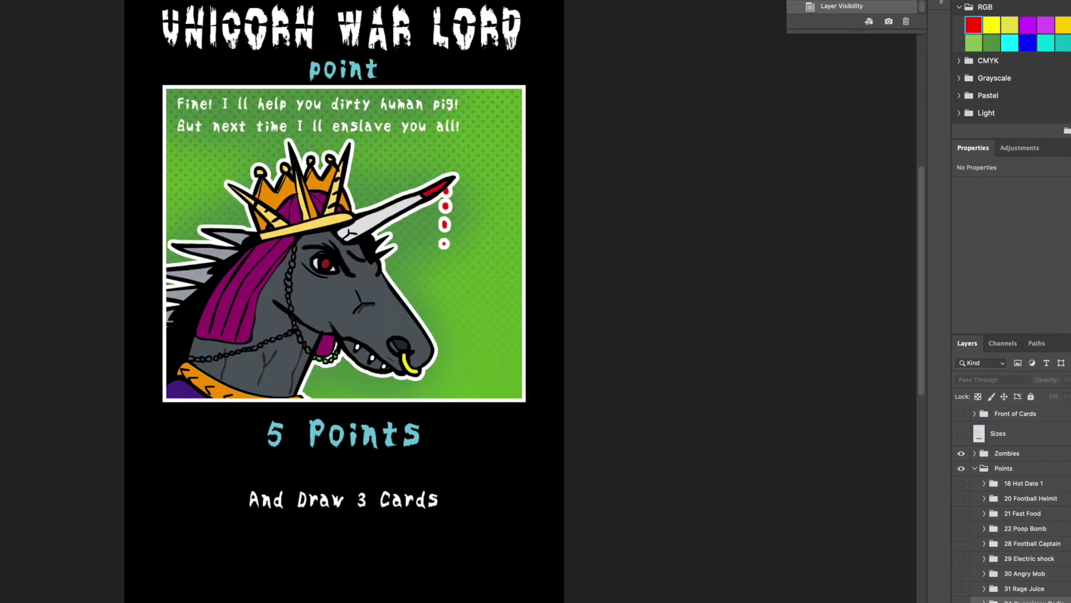
{"action": "left_click", "coordinate": [961, 601]}
{"action": "left_click", "coordinate": [961, 601]}
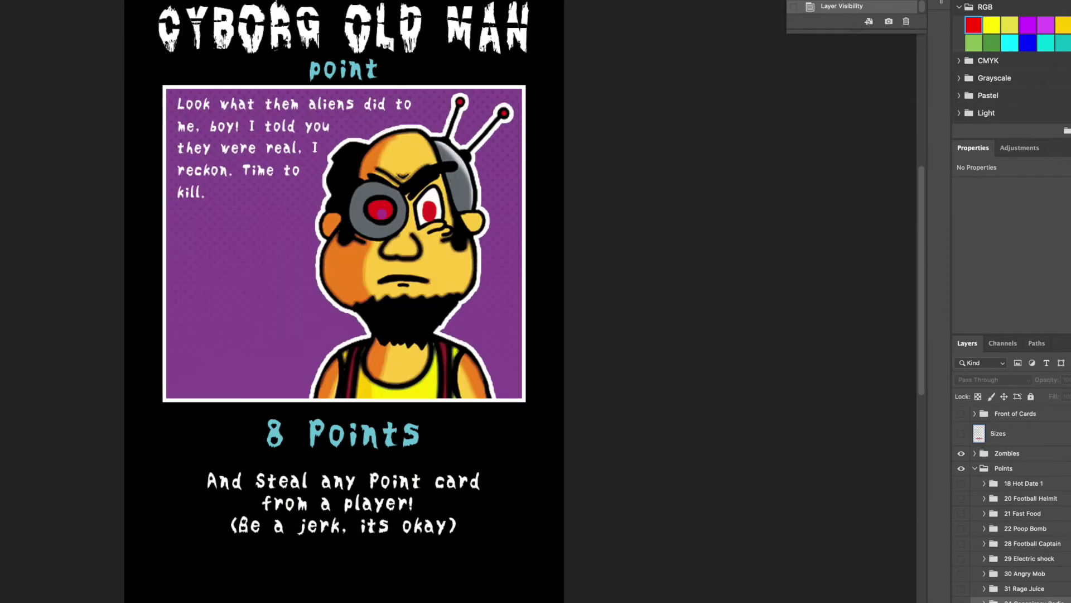
{"action": "left_click", "coordinate": [961, 602]}
{"action": "left_click", "coordinate": [962, 601]}
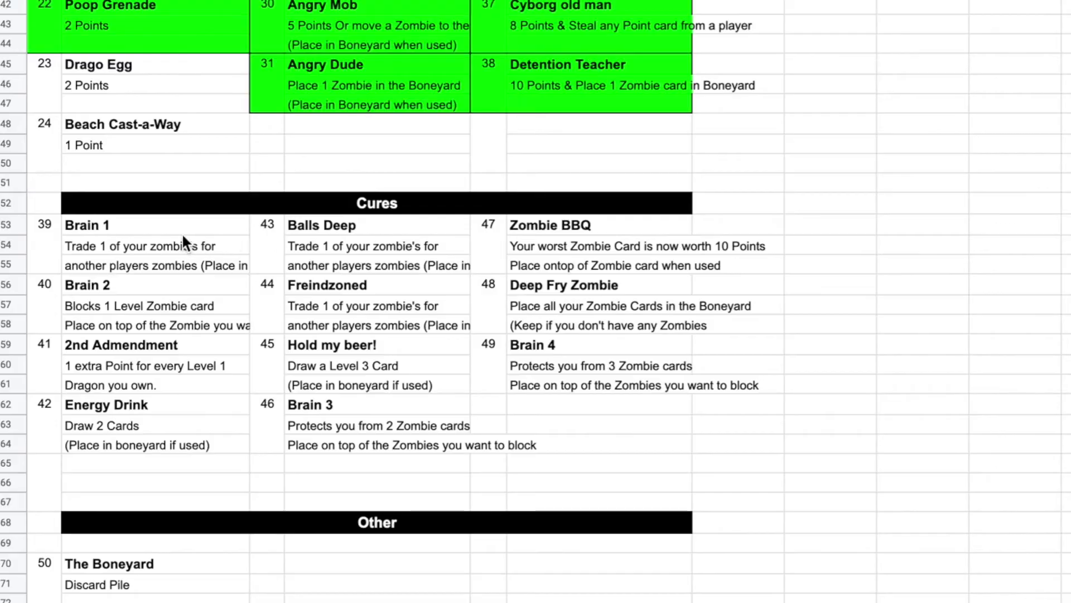
Switch to the Card Game spreadsheet in Google Sheets and examine the cards planned in the Cures section, from Brain 1 to Brain 4
{"action": "left_click_drag", "start_coordinate": [183, 232], "coordinate": [557, 427]}
{"action": "left_click", "coordinate": [557, 463]}
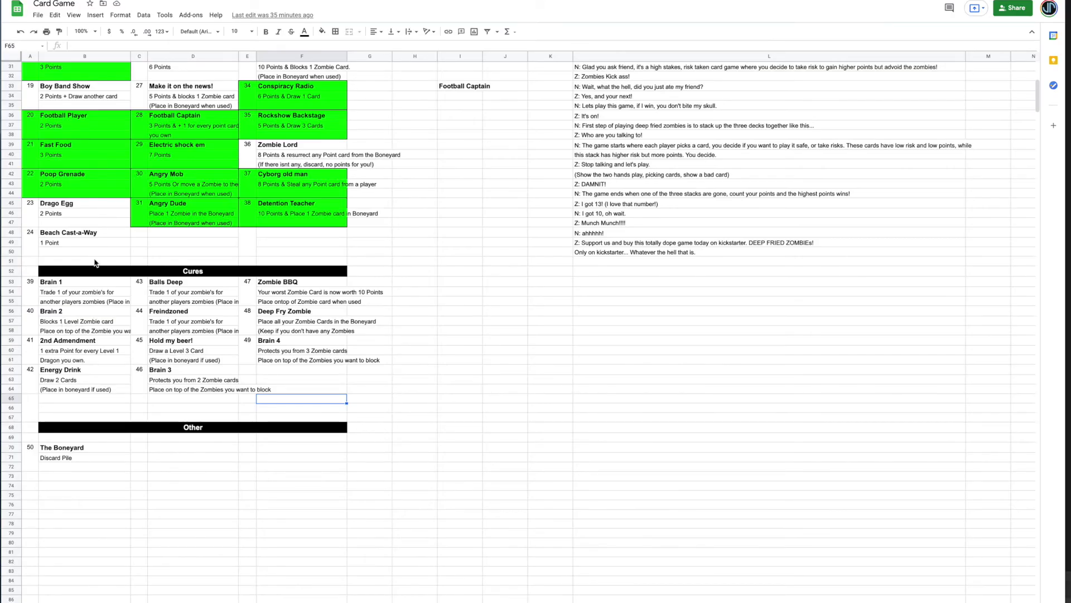
{"action": "scroll", "coordinate": [172, 186], "scroll_direction": "up", "scroll_amount": 5}
{"action": "scroll", "coordinate": [207, 209], "scroll_direction": "down", "scroll_amount": 4}
{"action": "scroll", "coordinate": [210, 262], "scroll_direction": "up", "scroll_amount": 7}
{"action": "scroll", "coordinate": [218, 286], "scroll_direction": "down", "scroll_amount": 10}
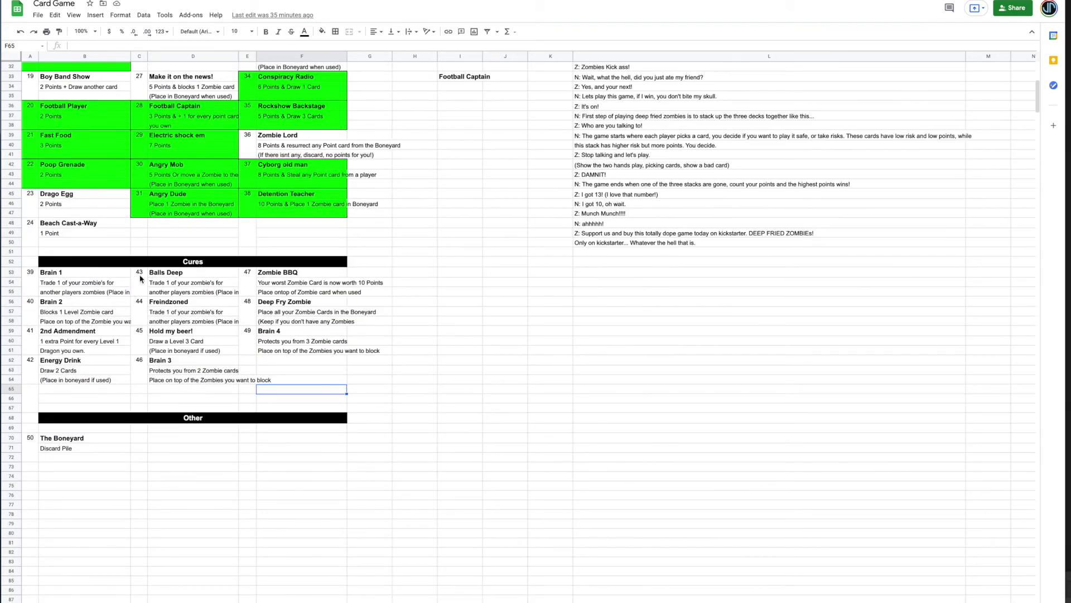
{"action": "left_click", "coordinate": [79, 278]}
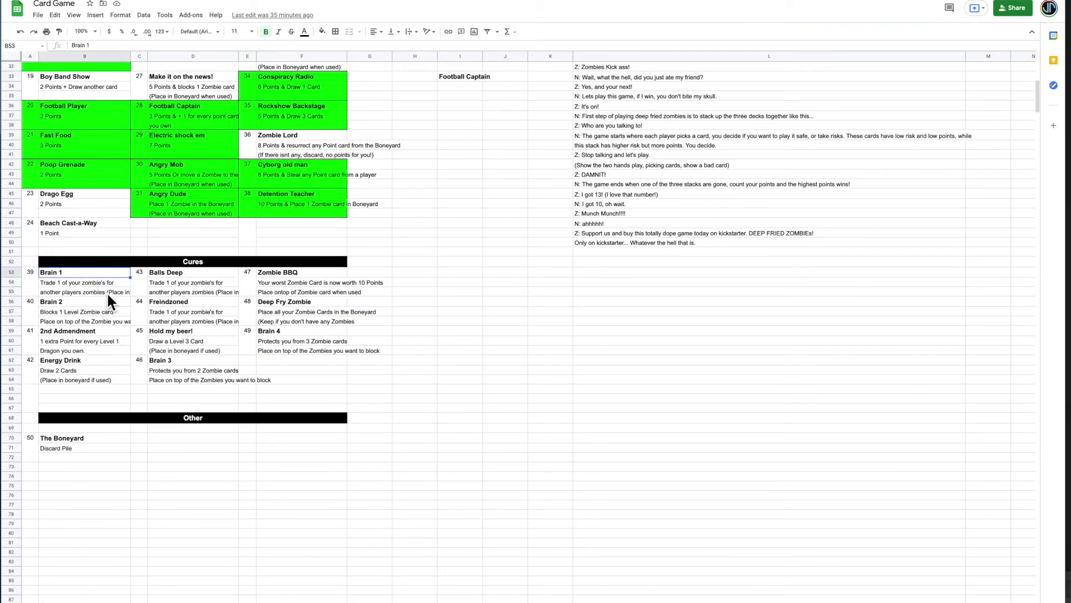
{"action": "left_click_drag", "start_coordinate": [92, 271], "coordinate": [335, 380]}
{"action": "left_click", "coordinate": [339, 400]}
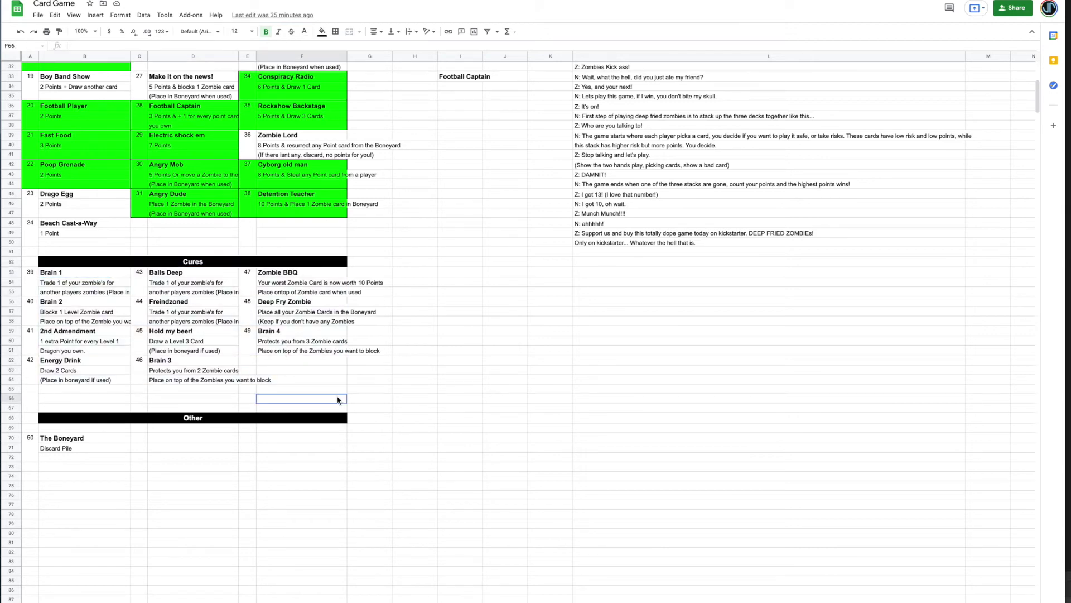
Look over the whole card plan and examine the candidate game names, from Deep Fried Zombies to Hangry Zombies!
{"action": "scroll", "coordinate": [304, 298], "scroll_direction": "up", "scroll_amount": 10}
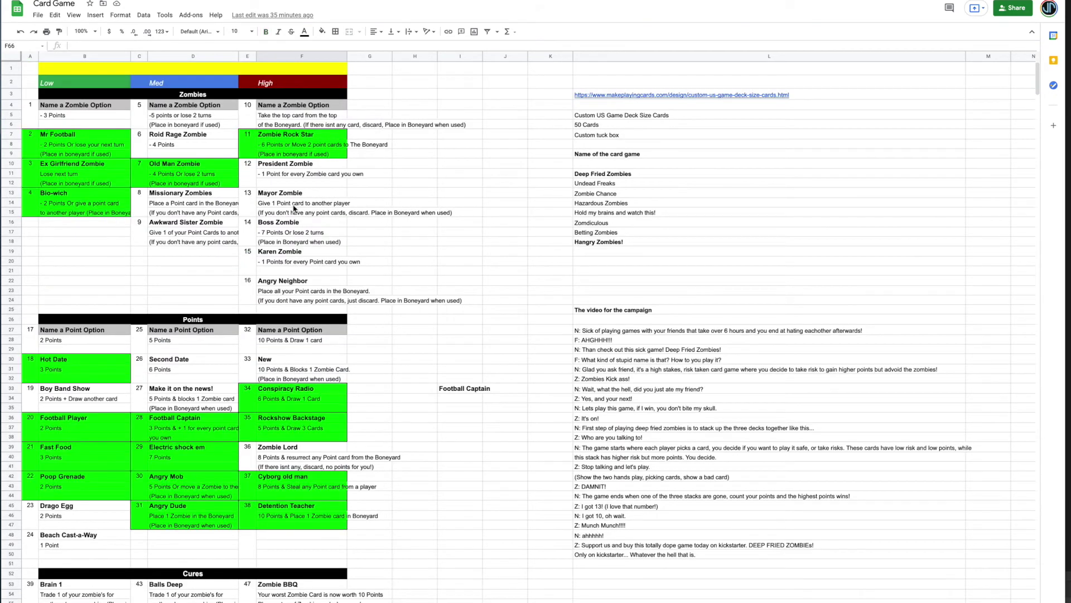
{"action": "scroll", "coordinate": [300, 234], "scroll_direction": "down", "scroll_amount": 7}
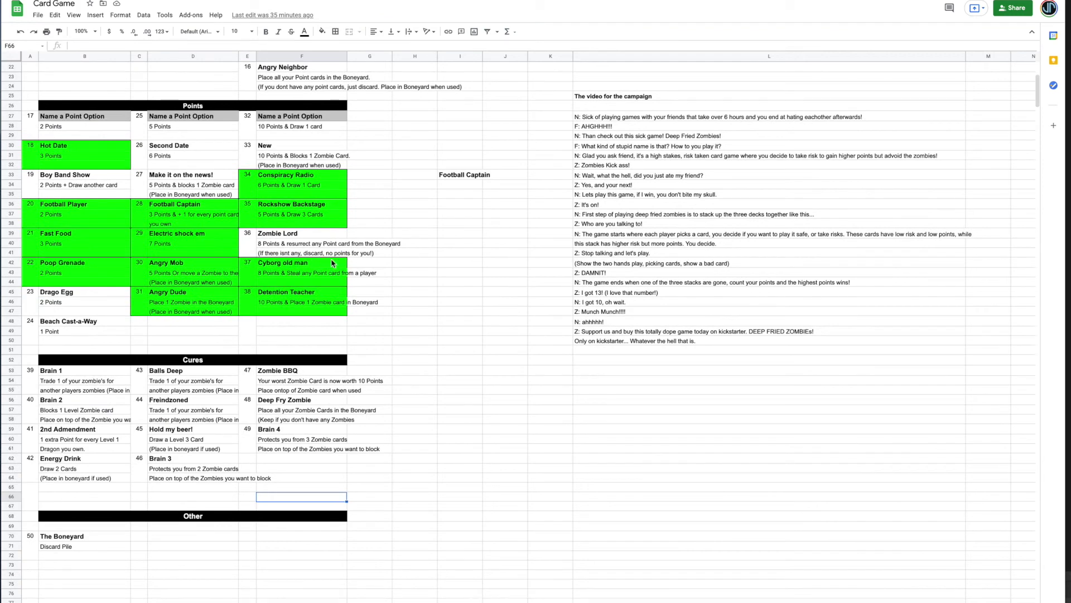
{"action": "scroll", "coordinate": [232, 324], "scroll_direction": "up", "scroll_amount": 7}
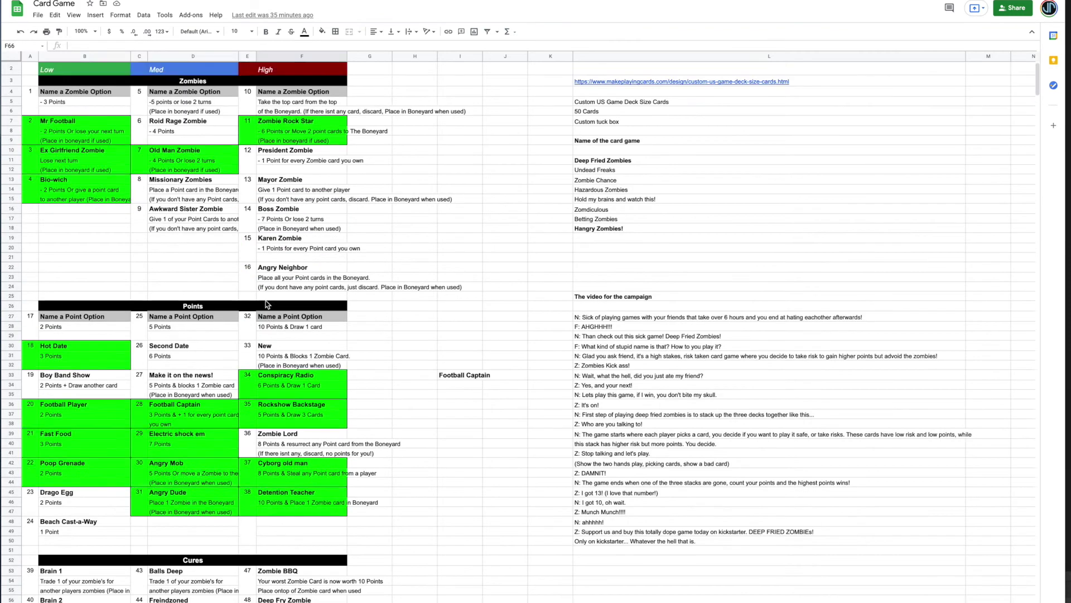
{"action": "left_click_drag", "start_coordinate": [580, 174], "coordinate": [587, 242]}
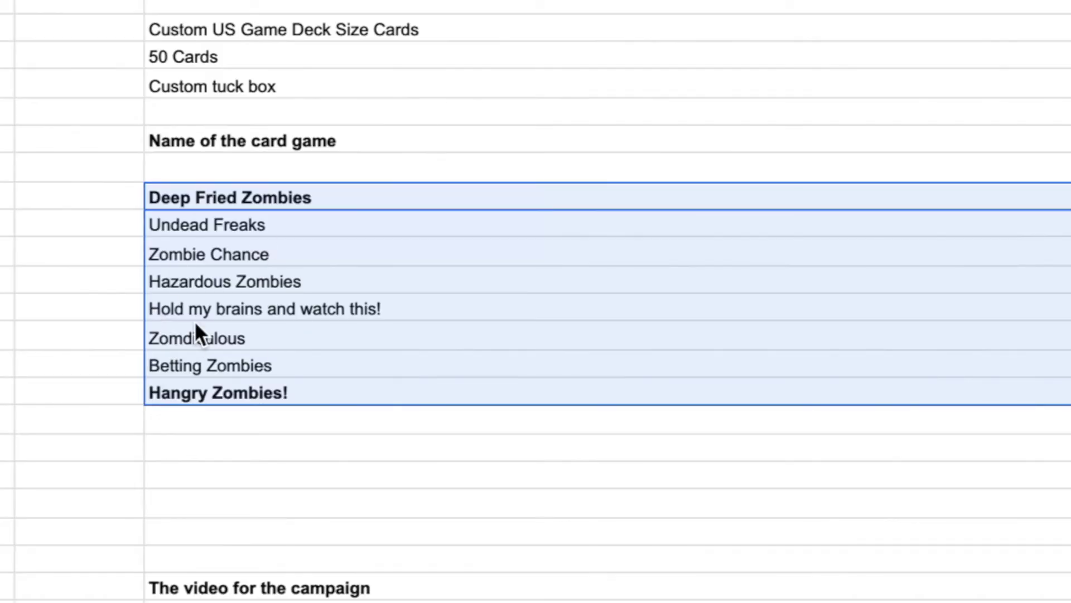
{"action": "left_click", "coordinate": [210, 154]}
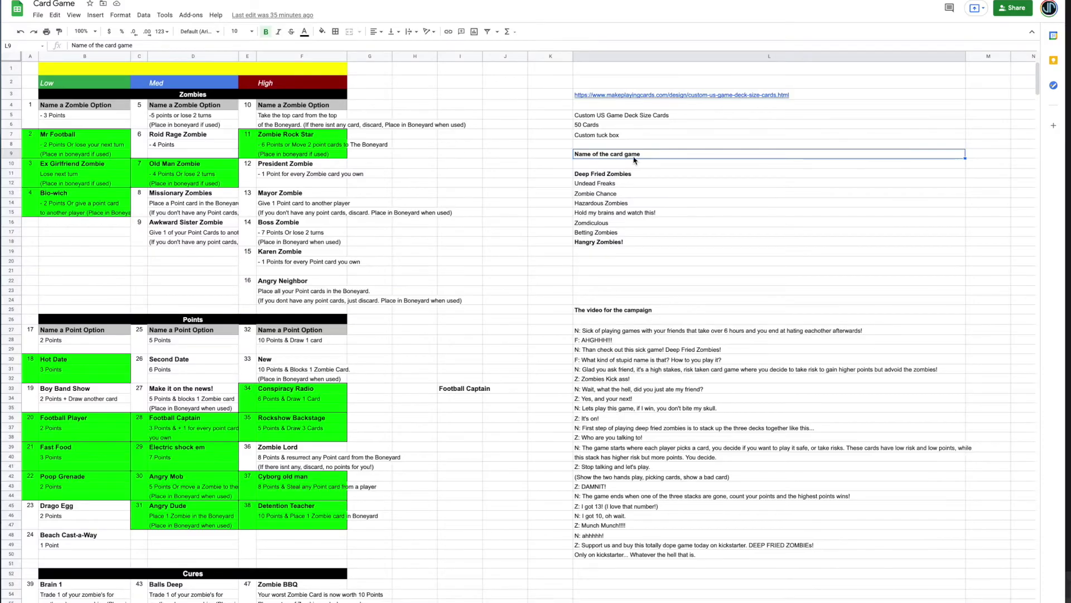
{"action": "left_click", "coordinate": [627, 164]}
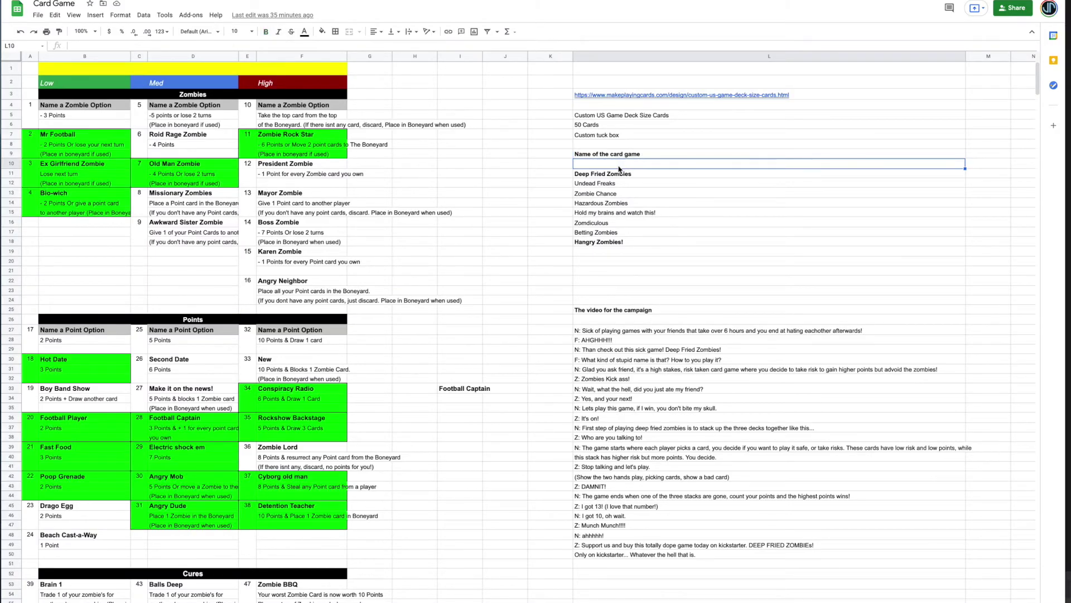
{"action": "left_click", "coordinate": [588, 179]}
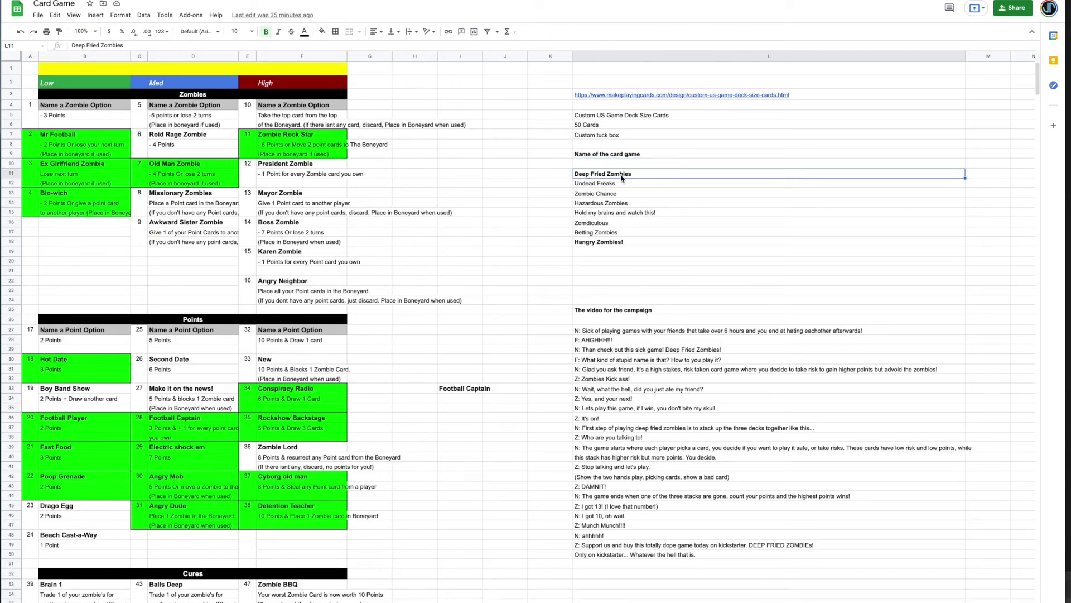
{"action": "left_click", "coordinate": [583, 214]}
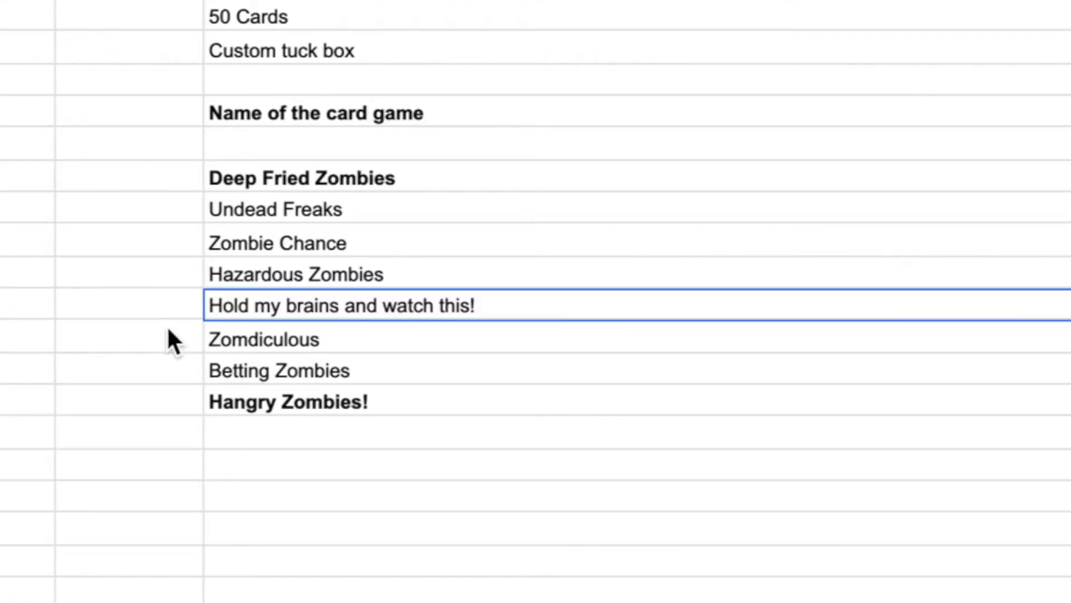
{"action": "left_click", "coordinate": [146, 326]}
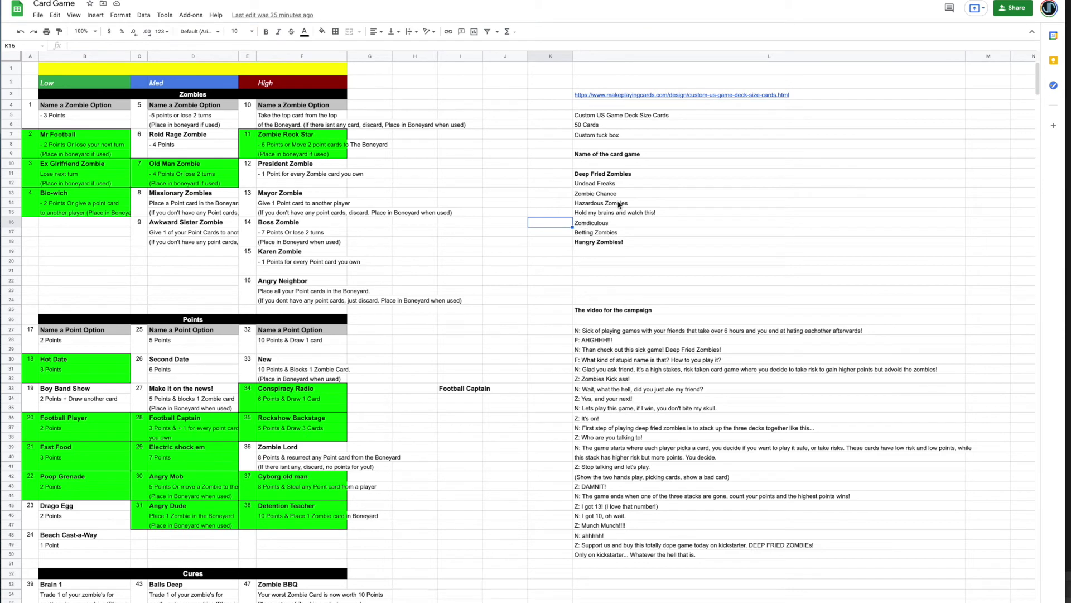
Set the font size of the "Name of the card game" heading to 14
{"action": "left_click", "coordinate": [588, 156]}
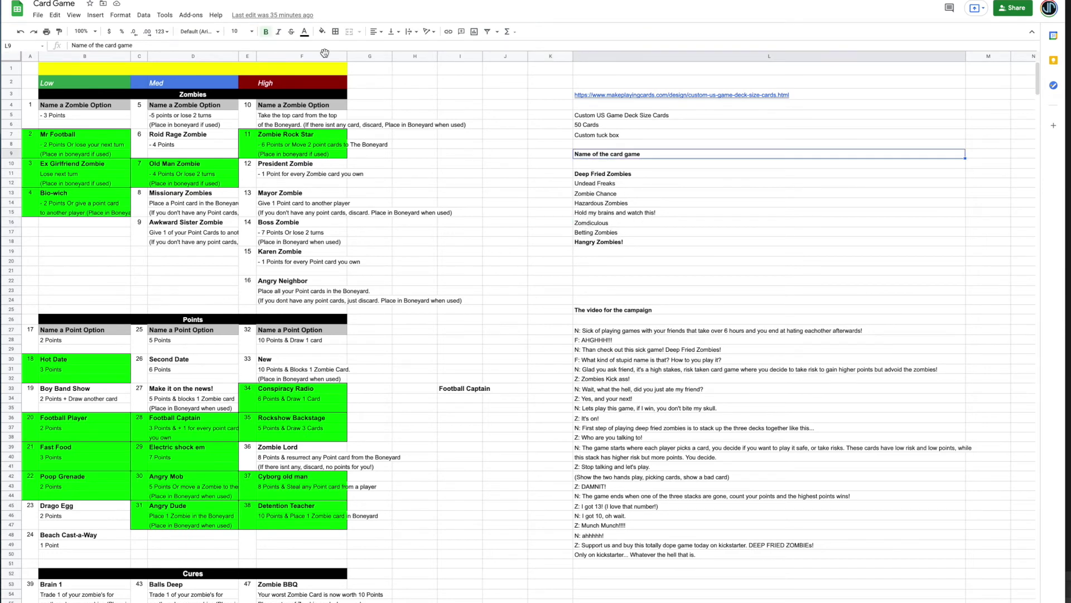
{"action": "left_click", "coordinate": [252, 33]}
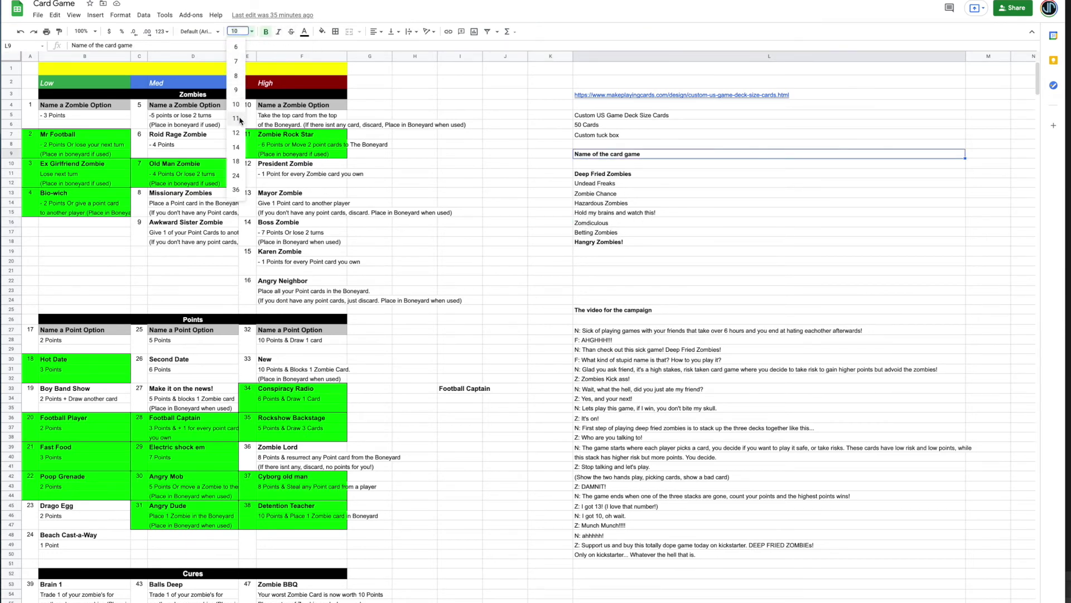
{"action": "left_click", "coordinate": [243, 148]}
{"action": "left_click", "coordinate": [552, 207]}
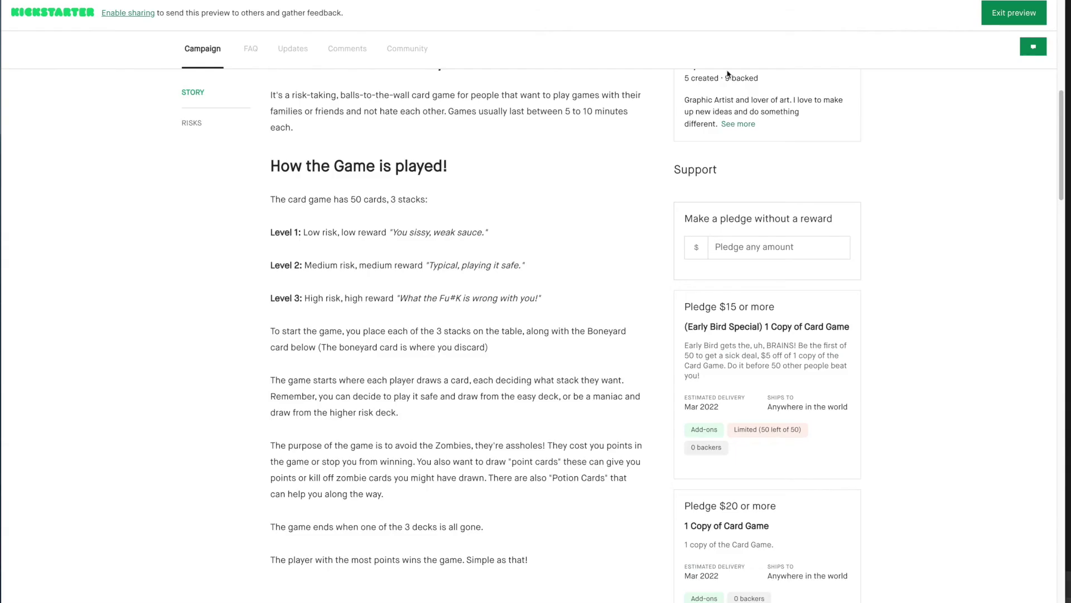
Switch to the Kickstarter campaign preview and look over its game description, pledge options and funding details
{"action": "scroll", "coordinate": [723, 148], "scroll_direction": "up", "scroll_amount": 8}
{"action": "scroll", "coordinate": [721, 161], "scroll_direction": "up", "scroll_amount": 2}
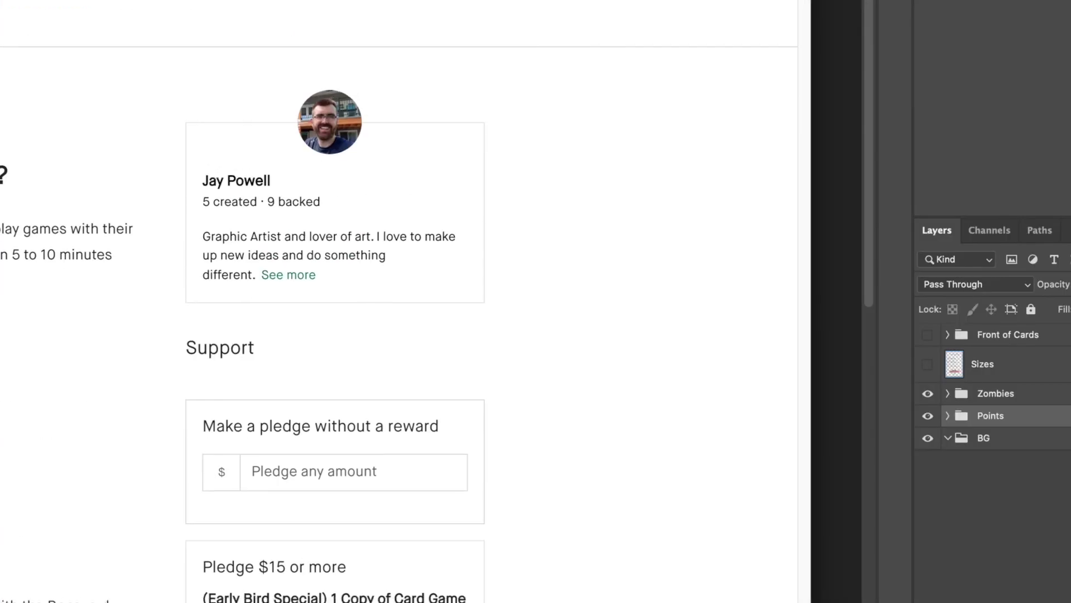
{"action": "scroll", "coordinate": [399, 302], "scroll_direction": "up", "scroll_amount": 5}
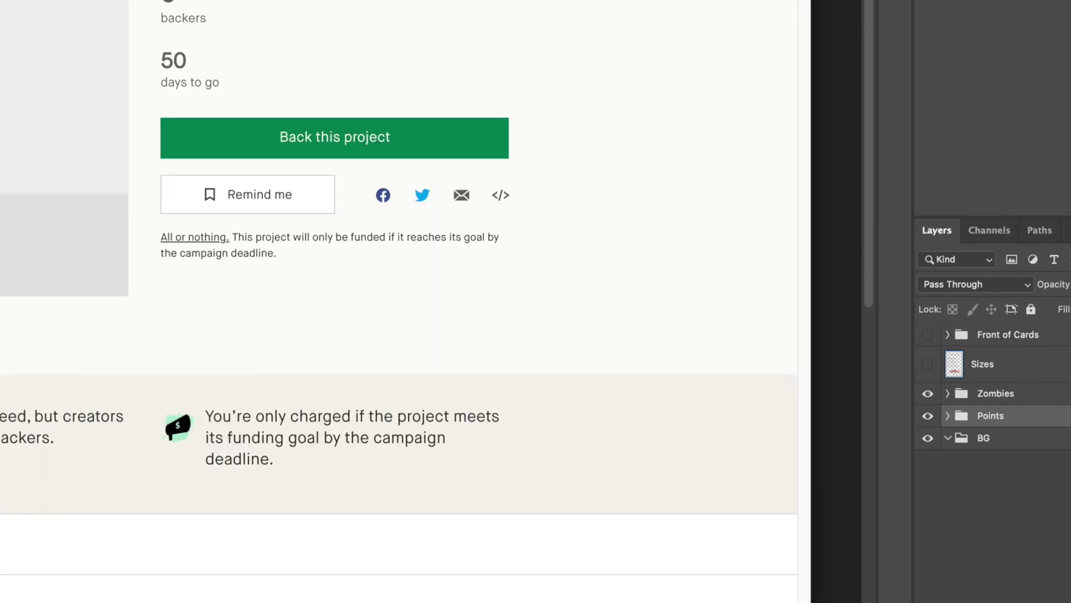